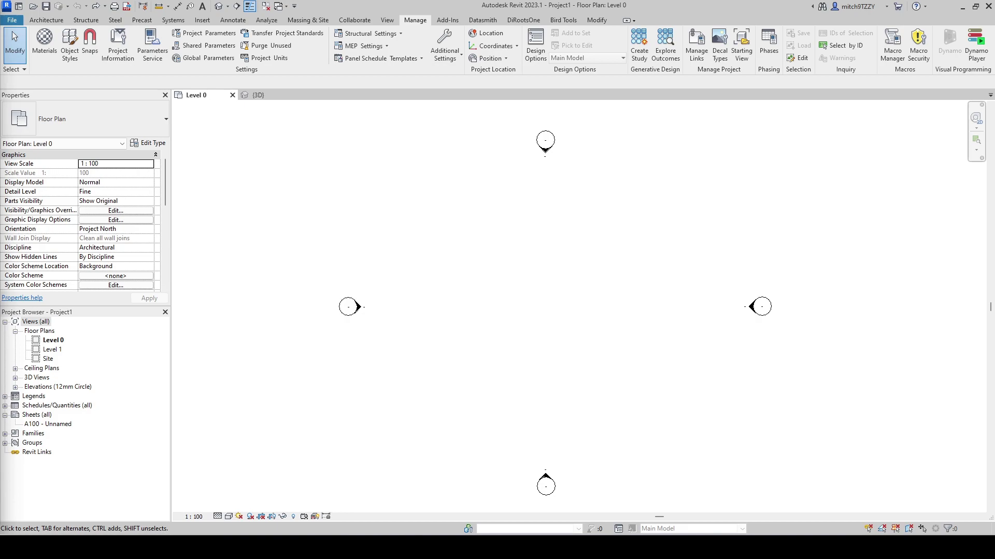
- Place a row of five 450x600mm rectangular architectural columns across the upper part of the Level 0 plan
{"action": "left_click", "coordinate": [46, 20]}
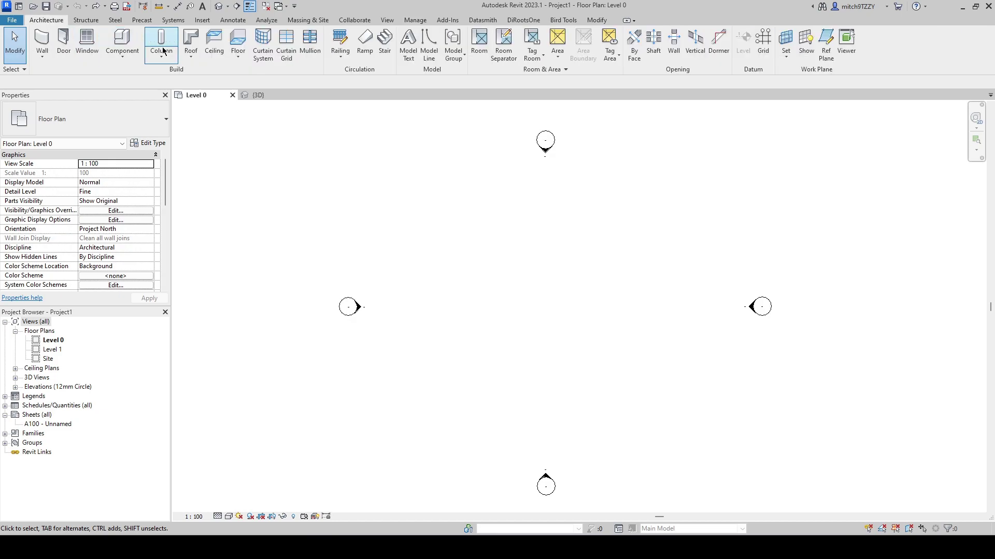
{"action": "left_click", "coordinate": [163, 52]}
{"action": "left_click", "coordinate": [195, 98]}
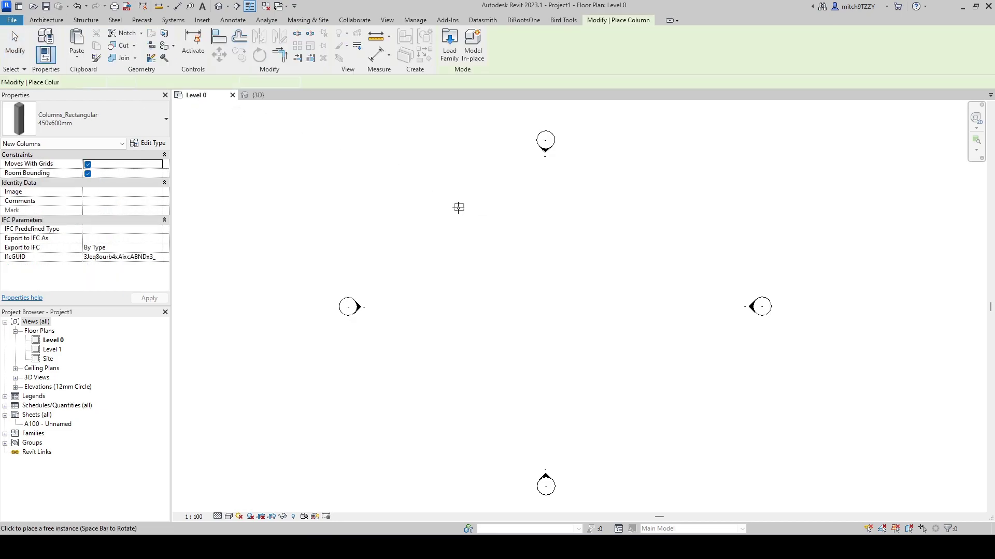
{"action": "left_click", "coordinate": [499, 208]}
{"action": "left_click", "coordinate": [557, 208]}
{"action": "left_click", "coordinate": [637, 207]}
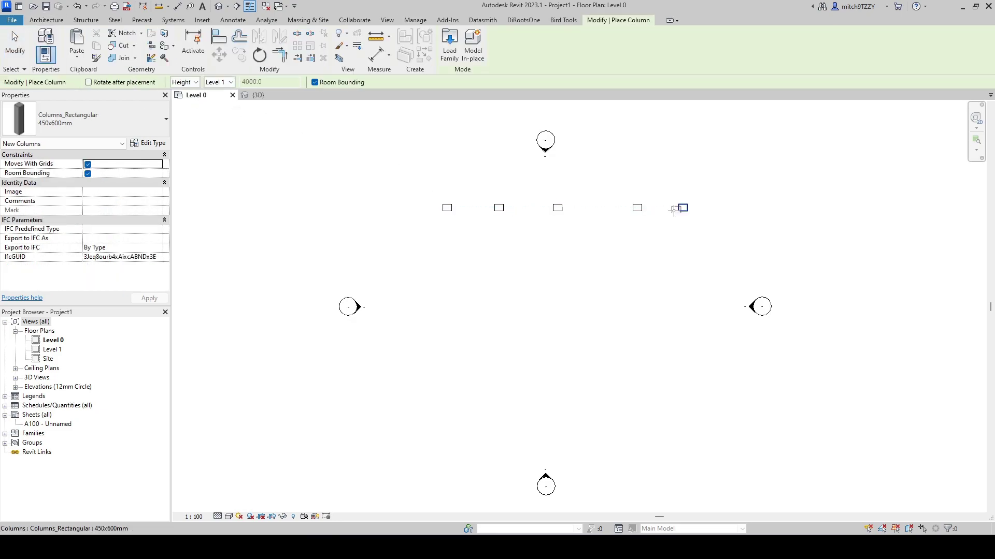
{"action": "left_click", "coordinate": [674, 209]}
{"action": "key", "text": "Escape"}
{"action": "key", "text": "Escape"}
- Copy the row of five columns three times straight down, with multiple copies enabled, to form four rows
{"action": "left_click_drag", "start_coordinate": [722, 182], "coordinate": [440, 256]}
{"action": "key", "text": "c"}
{"action": "key", "text": "o"}
{"action": "left_click", "coordinate": [558, 207]}
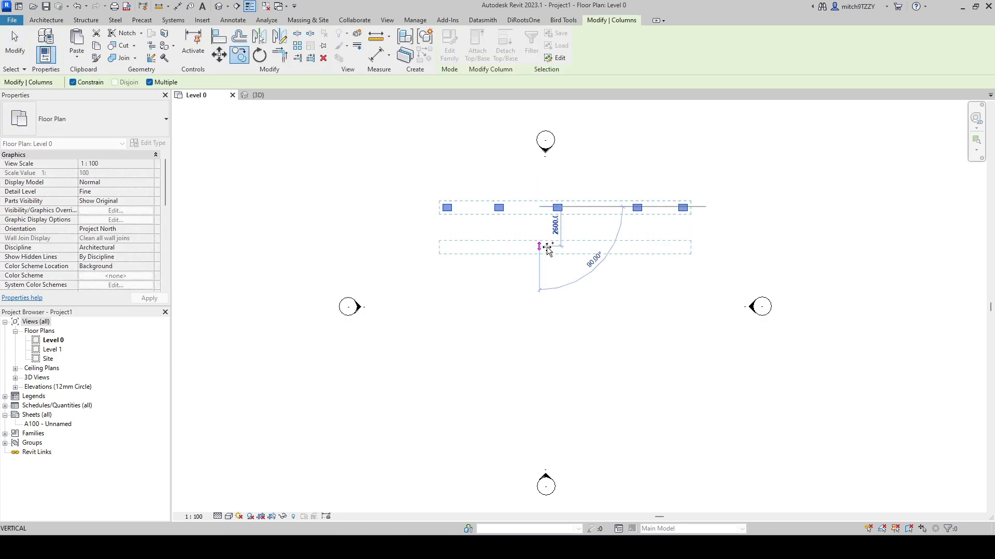
{"action": "left_click", "coordinate": [549, 252]}
{"action": "left_click", "coordinate": [551, 299]}
{"action": "left_click", "coordinate": [552, 337]}
{"action": "key", "text": "Escape"}
{"action": "key", "text": "Escape"}
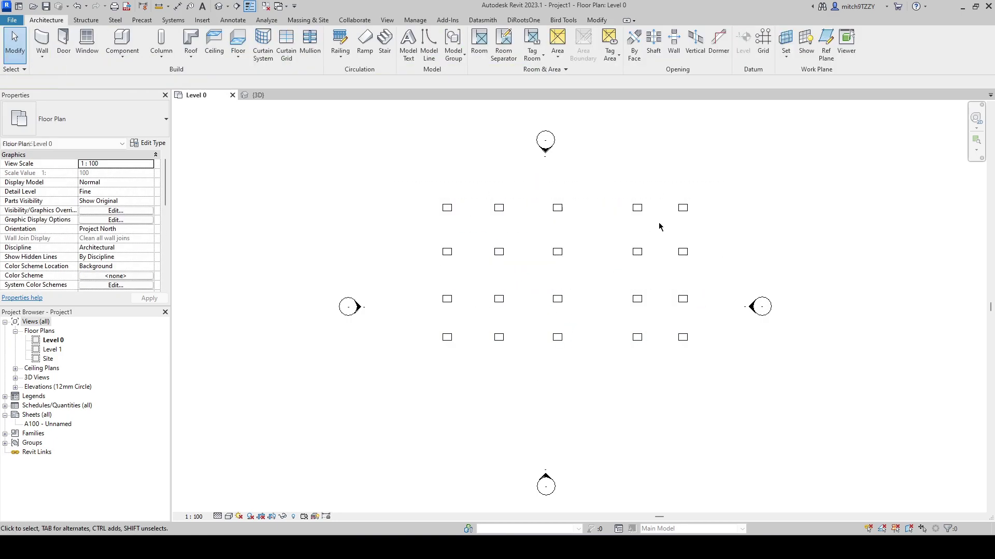
- Copy all the columns to the clipboard and paste them aligned to Level 1
{"action": "left_click_drag", "start_coordinate": [725, 187], "coordinate": [402, 392]}
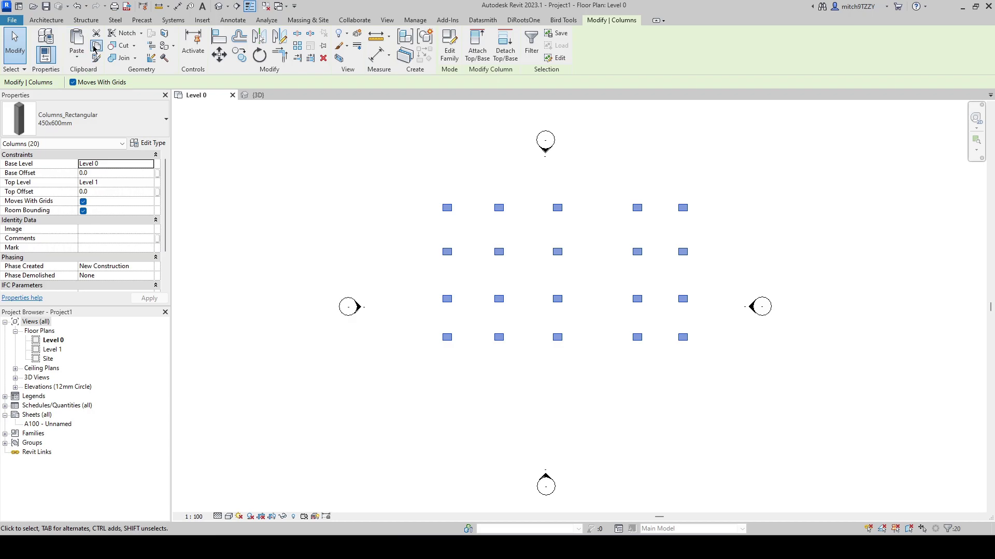
{"action": "left_click", "coordinate": [77, 57]}
{"action": "left_click", "coordinate": [119, 96]}
{"action": "left_click", "coordinate": [453, 213]}
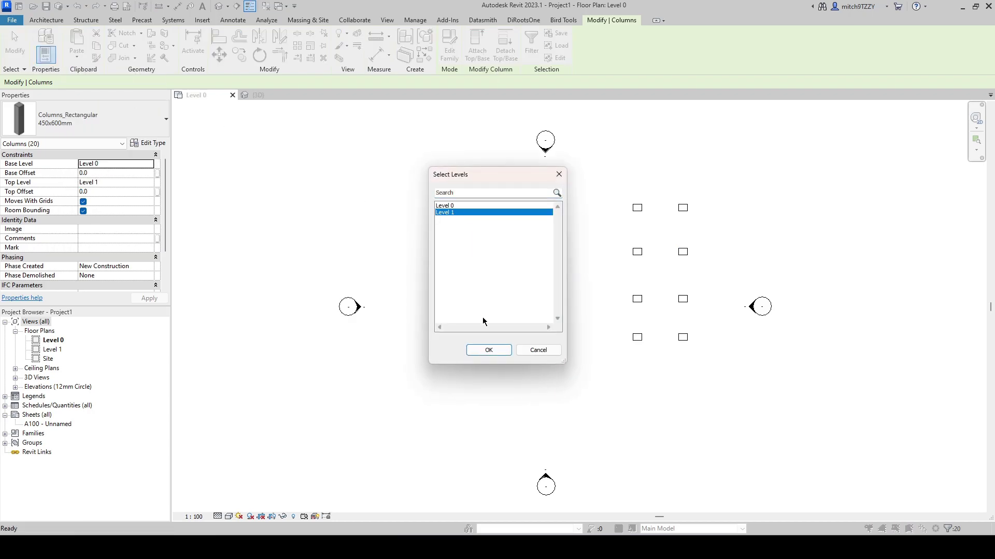
{"action": "left_click", "coordinate": [490, 351]}
{"action": "left_click", "coordinate": [333, 149]}
- Inspect the stacked columns from another angle in the 3D view, and return to the Level 0 floor plan
{"action": "key", "text": "ctrl+Tab"}
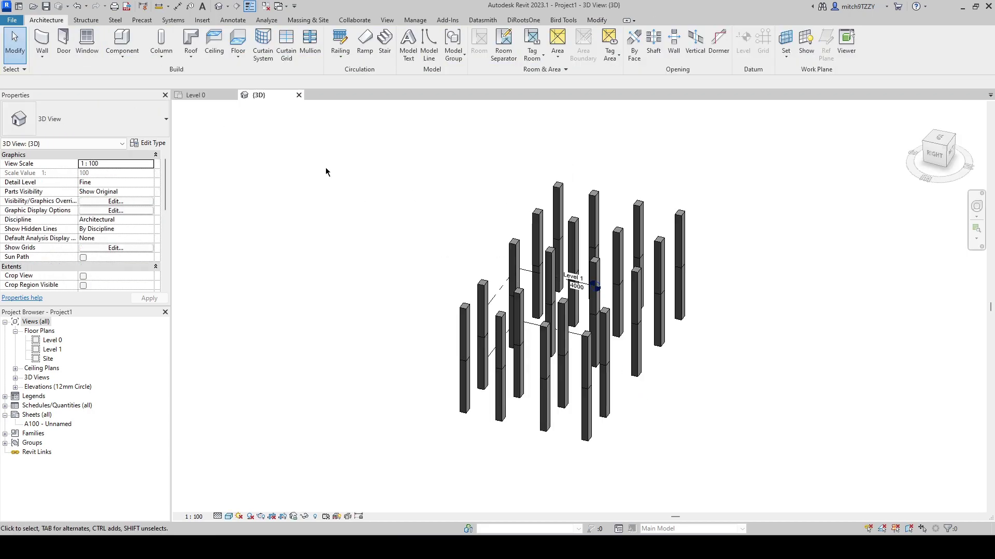
{"action": "middle_click_drag", "start_coordinate": [327, 169], "coordinate": [651, 162], "text": "shift"}
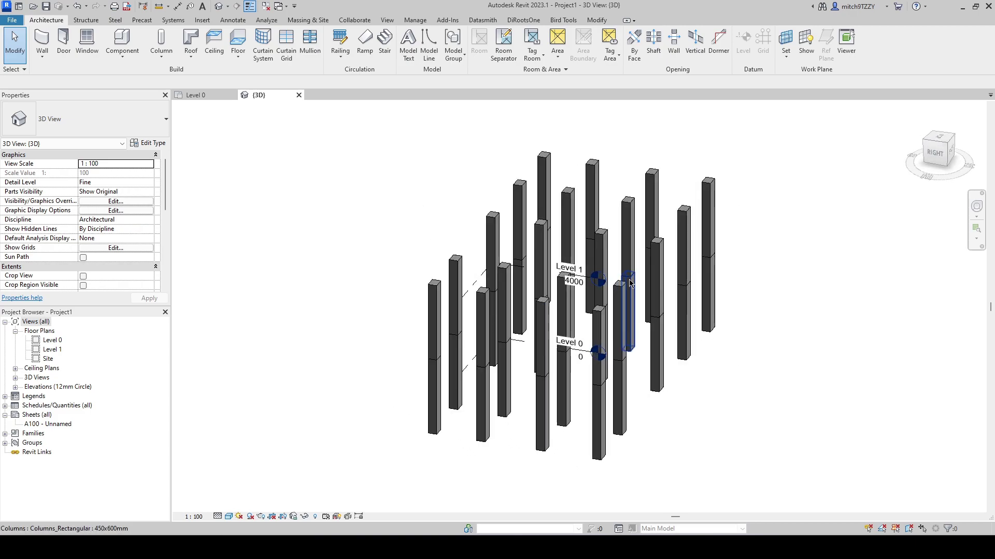
{"action": "left_click", "coordinate": [207, 96]}
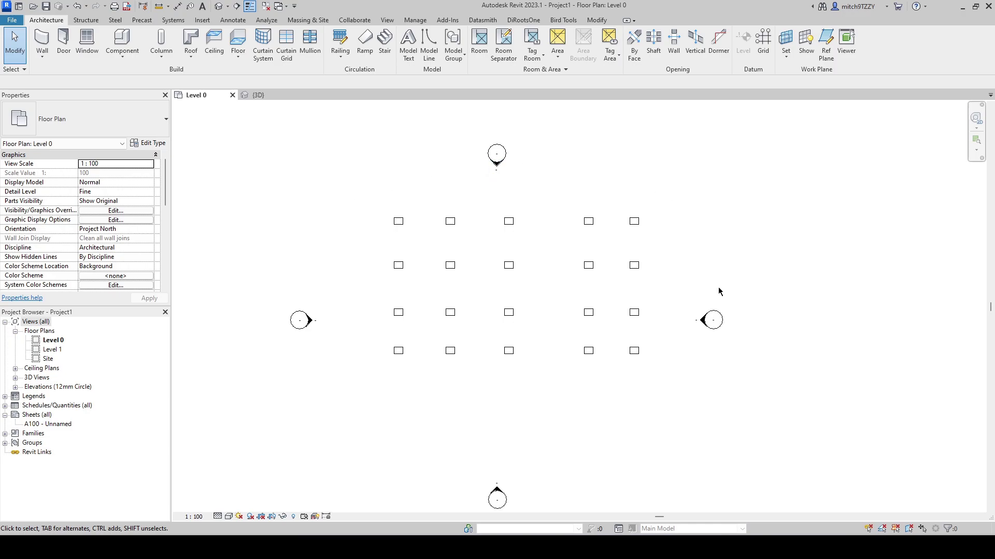
{"action": "scroll", "coordinate": [420, 216], "scroll_direction": "up", "scroll_amount": 2}
{"action": "scroll", "coordinate": [443, 214], "scroll_direction": "up", "scroll_amount": 1}
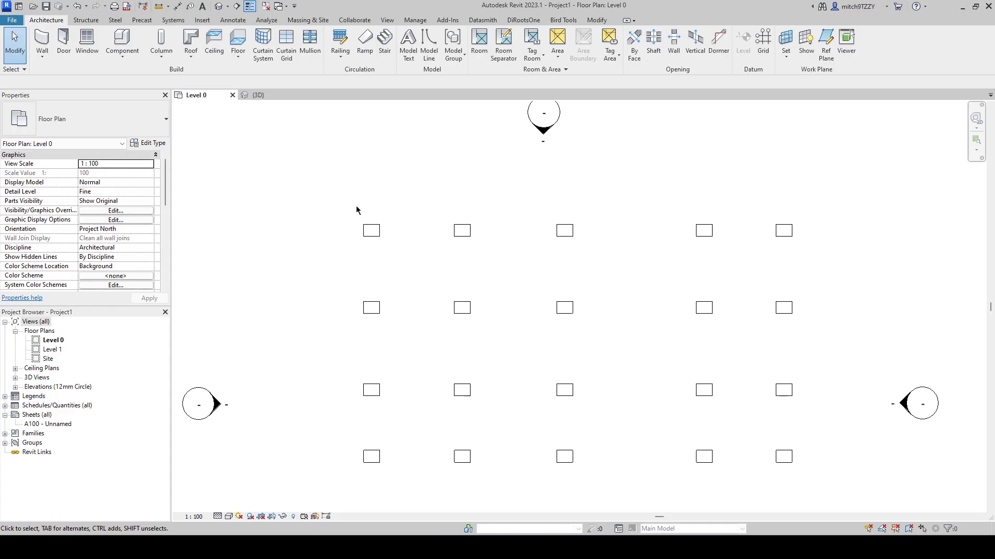
{"action": "scroll", "coordinate": [453, 228], "scroll_direction": "down", "scroll_amount": 1}
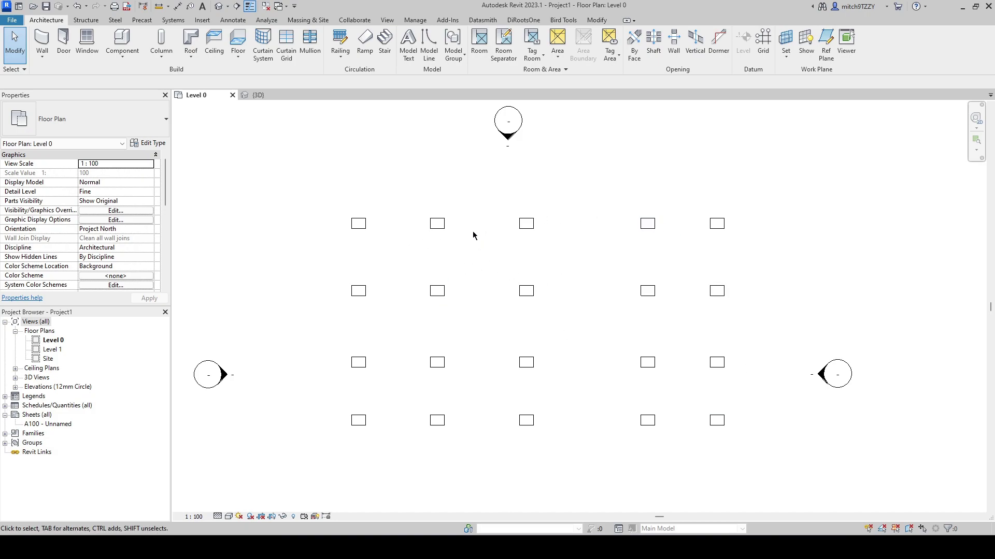
{"action": "scroll", "coordinate": [475, 228], "scroll_direction": "left", "scroll_amount": 1, "text": "shift"}
{"action": "scroll", "coordinate": [518, 215], "scroll_direction": "up", "scroll_amount": 1}
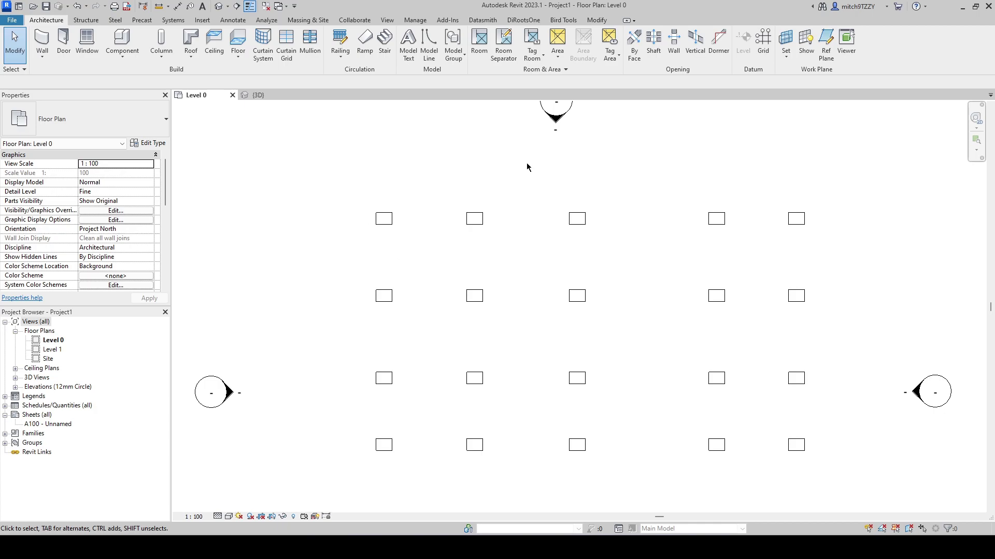
{"action": "middle_click_drag", "start_coordinate": [431, 186], "coordinate": [429, 199]}
- Try rotating the first column of the top row individually about its own centre
{"action": "left_click", "coordinate": [382, 231]}
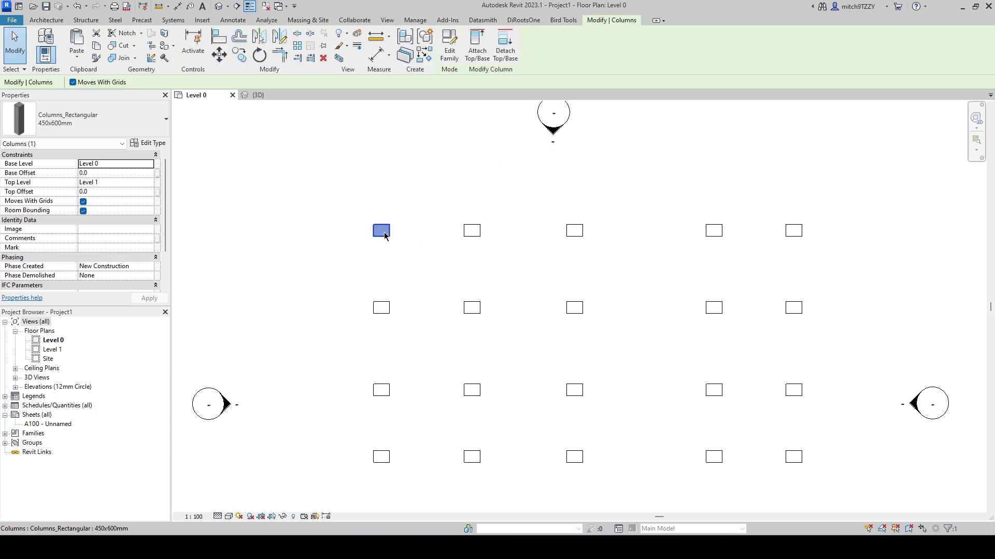
{"action": "key", "text": "r"}
{"action": "key", "text": "o"}
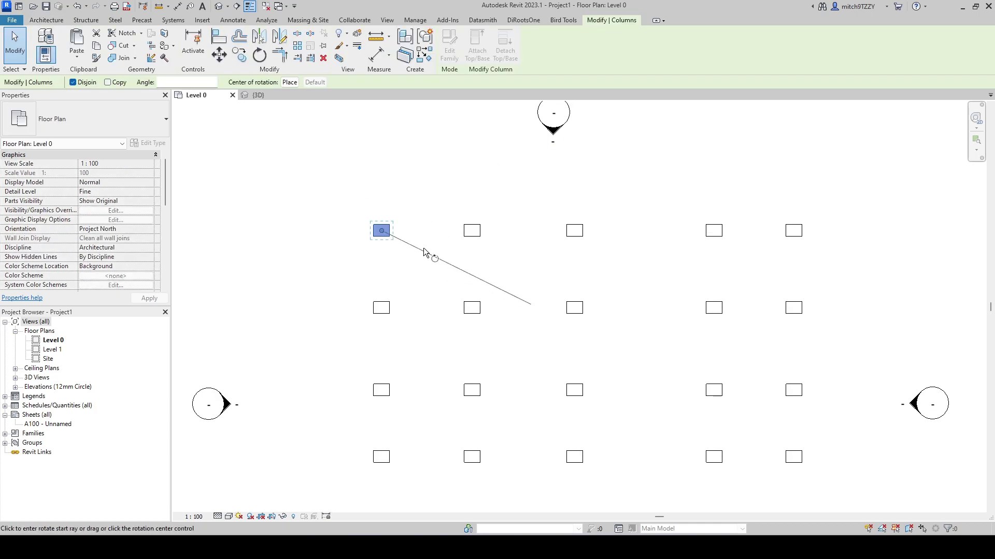
{"action": "left_click", "coordinate": [472, 180]}
{"action": "left_click", "coordinate": [434, 248]}
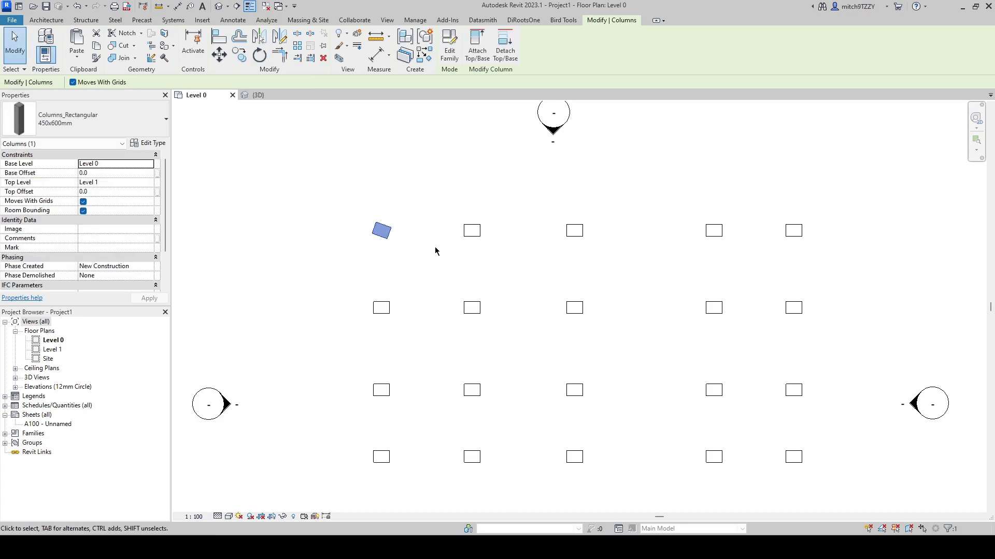
{"action": "key", "text": "Escape"}
- Try rotating the second column of the top row about its own centre by entering an angle
{"action": "left_click", "coordinate": [469, 228]}
{"action": "key", "text": "r"}
{"action": "key", "text": "o"}
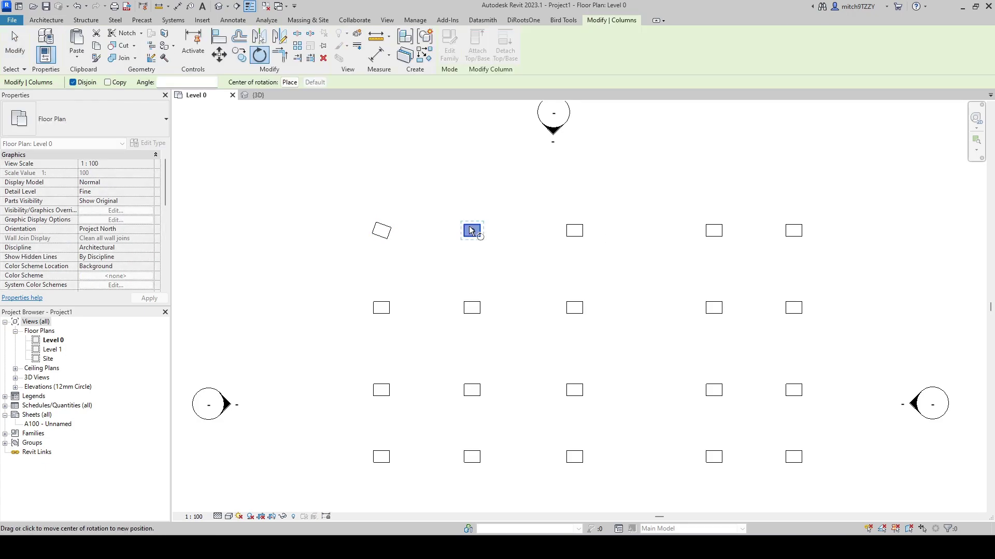
{"action": "left_click", "coordinate": [499, 206]}
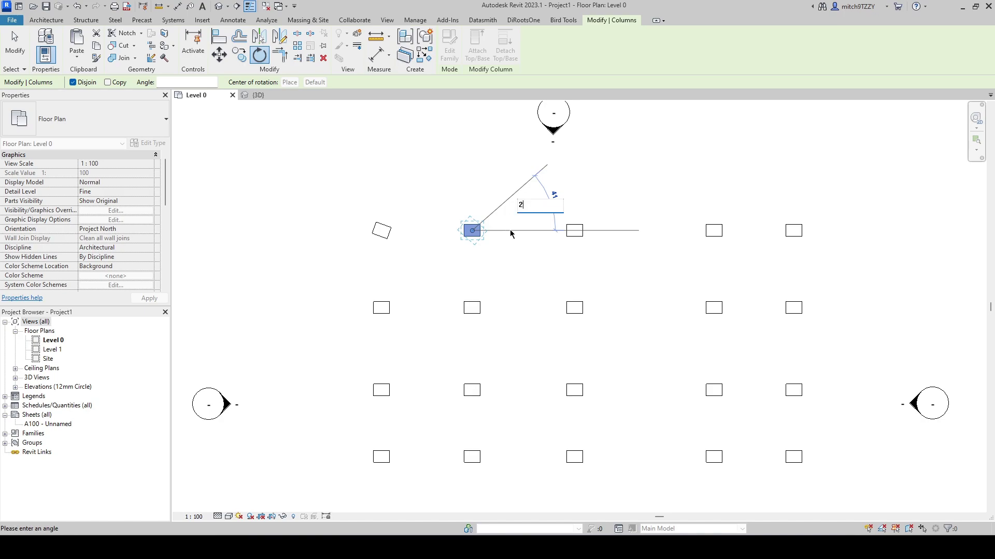
{"action": "left_click", "coordinate": [509, 230]}
{"action": "left_click", "coordinate": [580, 233]}
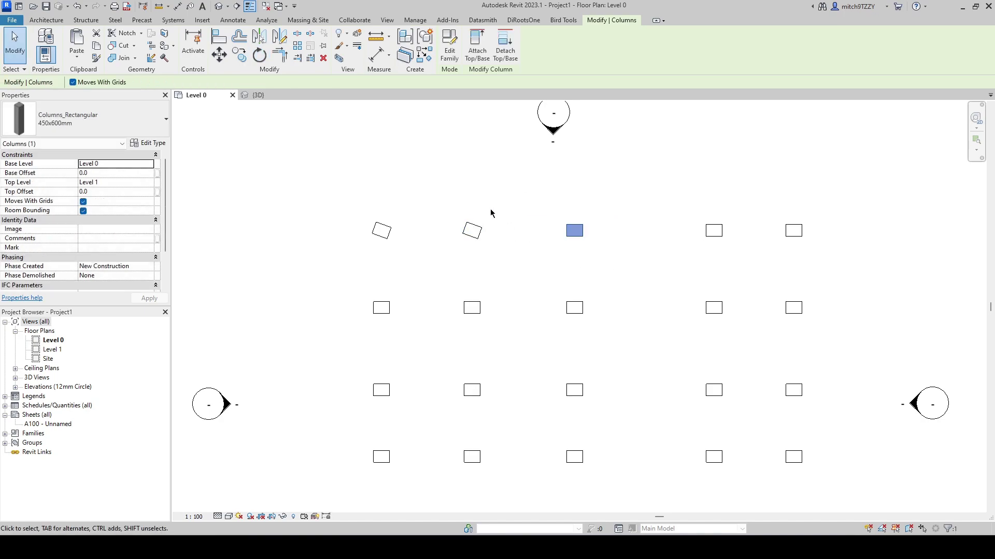
{"action": "key", "text": "Escape"}
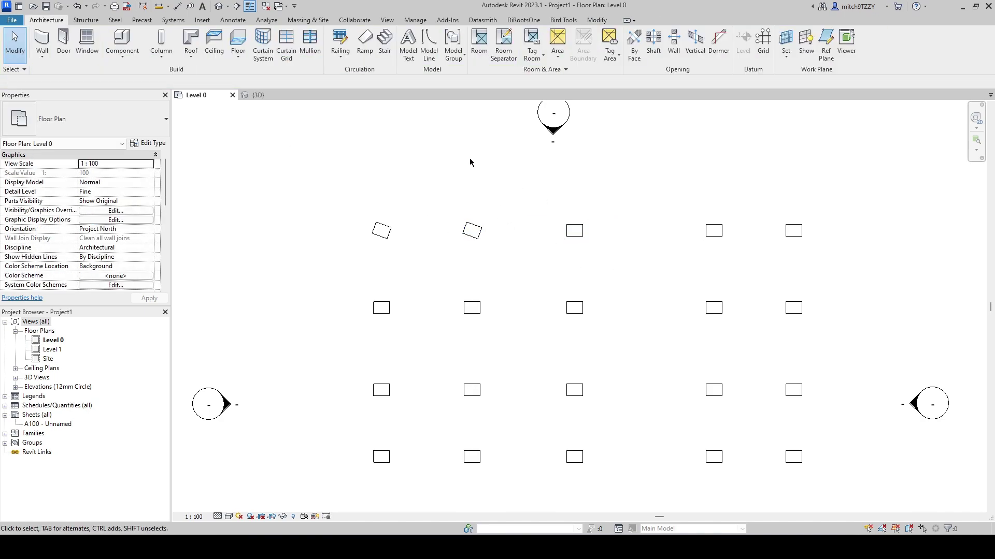
- Undo both individual column rotations
{"action": "key", "text": "ctrl+z"}
{"action": "key", "text": "ctrl+z"}
{"action": "scroll", "coordinate": [518, 213], "scroll_direction": "down", "scroll_amount": 2}
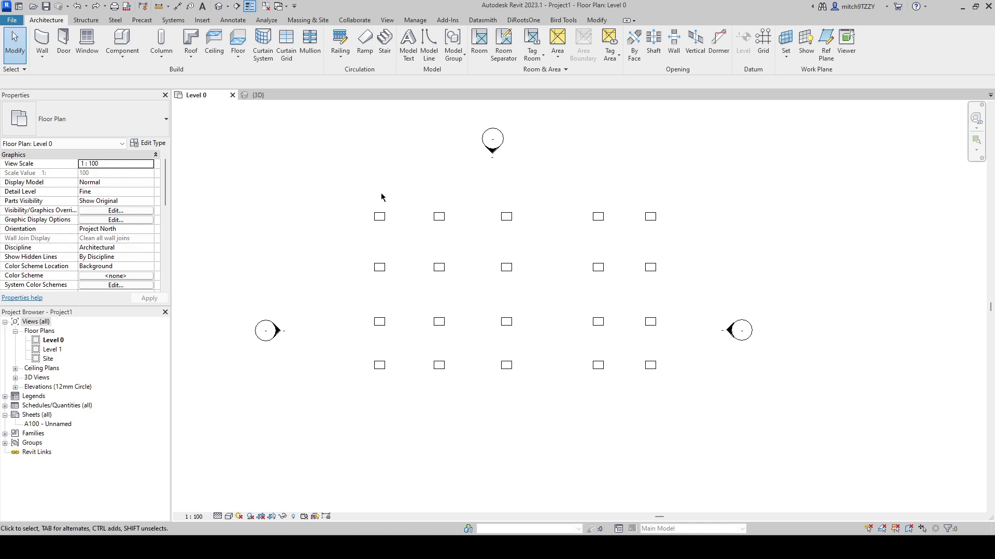
- Try rotating the whole set of columns together by 20° about their common centre, and undo the rotation
{"action": "left_click_drag", "start_coordinate": [358, 195], "coordinate": [682, 398]}
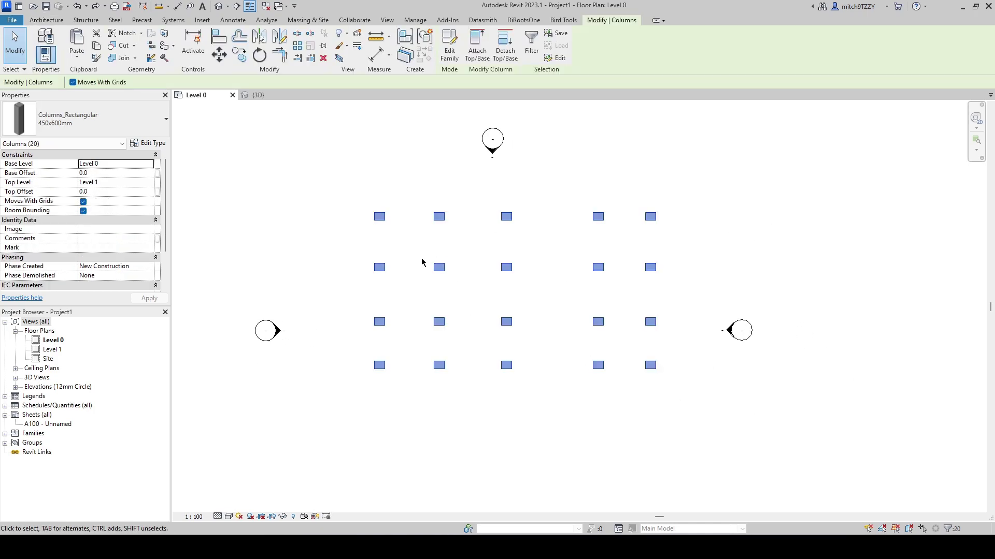
{"action": "key", "text": "r"}
{"action": "key", "text": "o"}
{"action": "left_click", "coordinate": [542, 245]}
{"action": "type", "text": "2"}
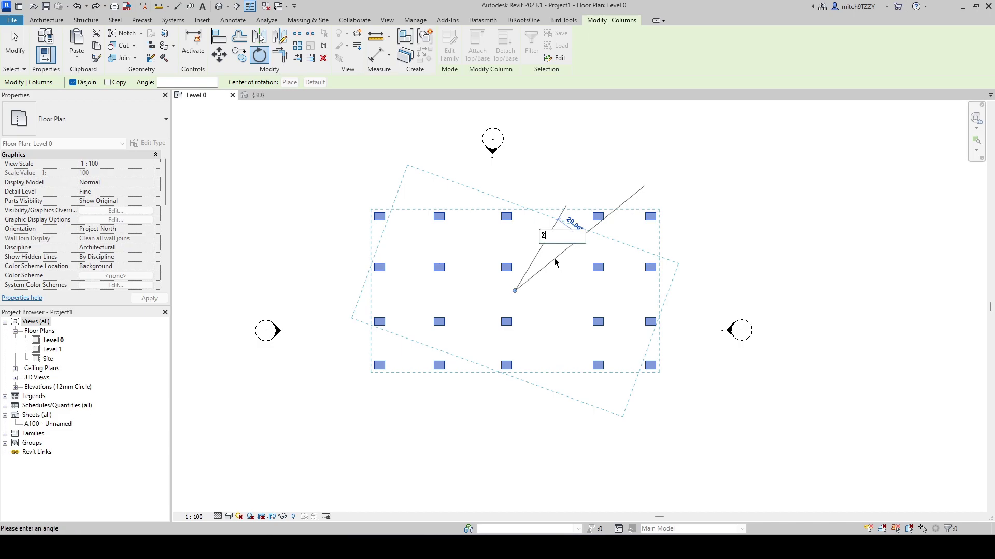
{"action": "type", "text": "0"}
{"action": "key", "text": "Return"}
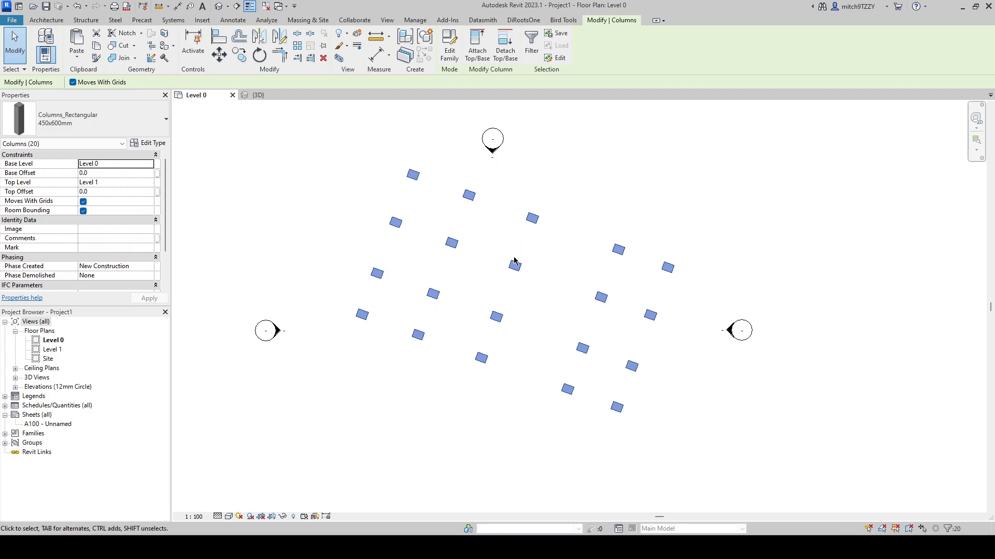
{"action": "key", "text": "ctrl+z"}
{"action": "middle_click_drag", "start_coordinate": [563, 197], "coordinate": [545, 206]}
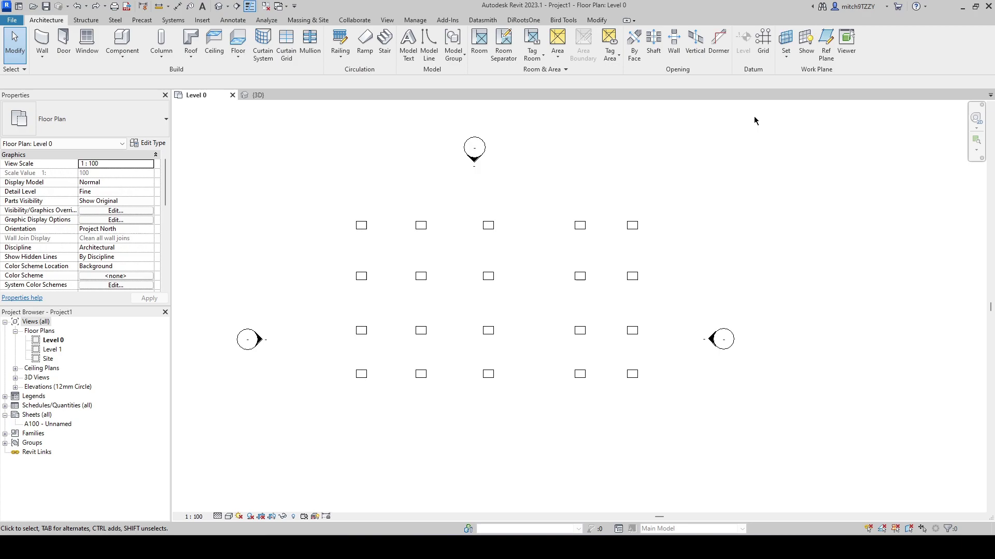
- Launch Dynamo and start a new empty workspace
{"action": "left_click", "coordinate": [418, 20]}
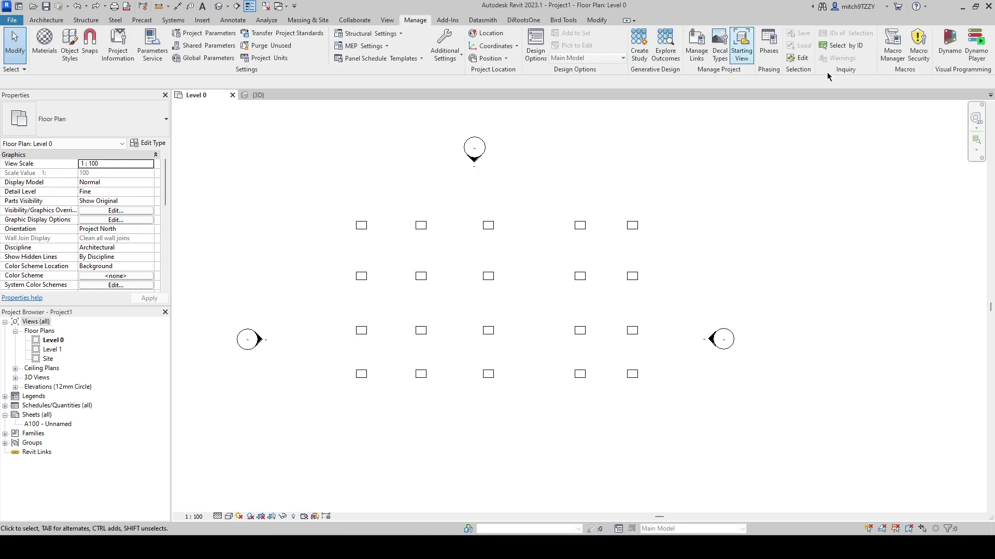
{"action": "left_click", "coordinate": [951, 52]}
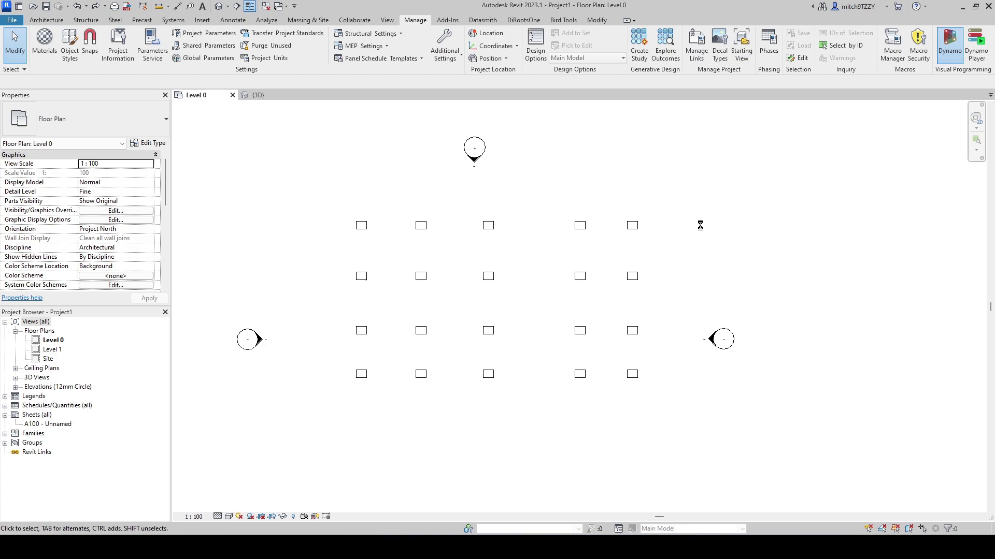
{"action": "left_click", "coordinate": [371, 168]}
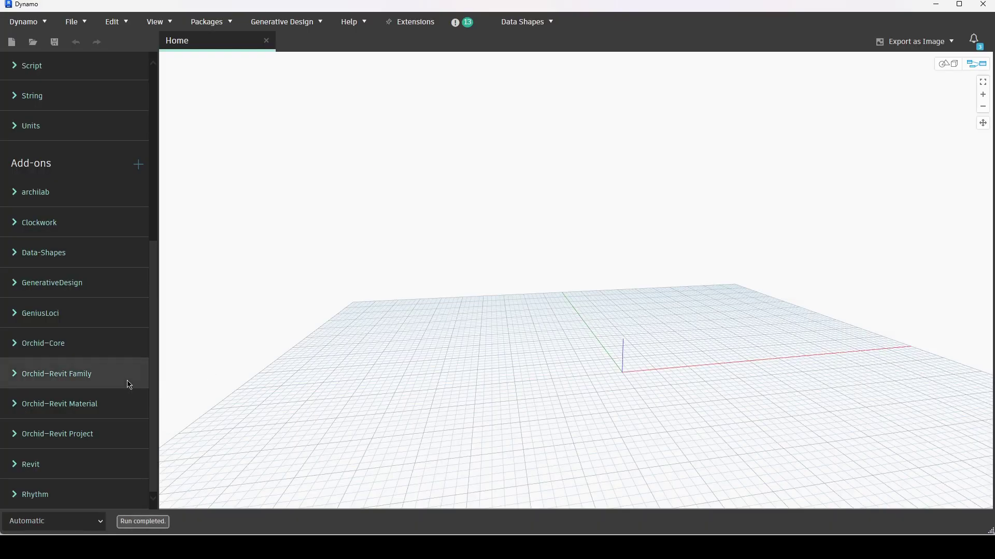
{"action": "scroll", "coordinate": [127, 357], "scroll_direction": "up", "scroll_amount": 6}
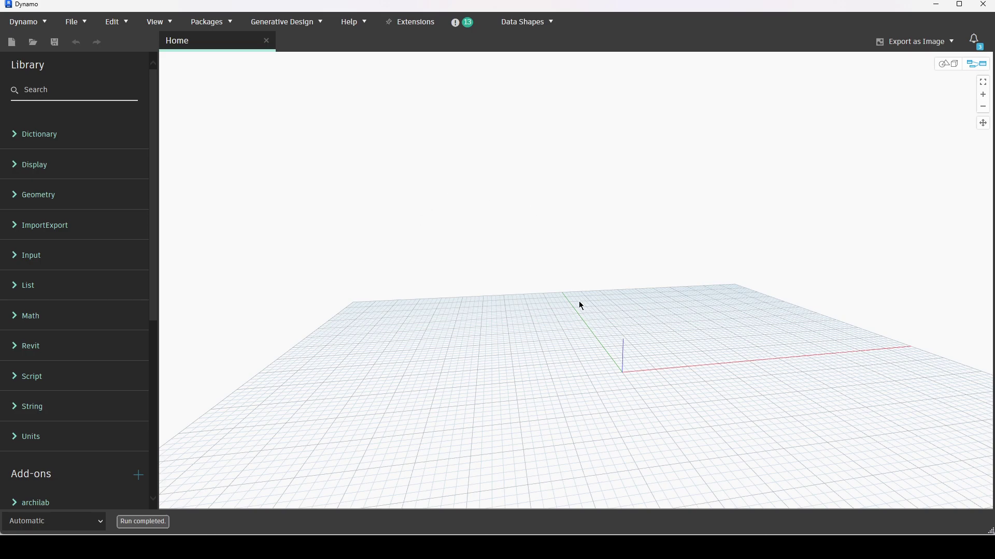
- Search the nodes for "rotation" and place a FamilyInstance.SetRotation node in the upper middle of the workspace
{"action": "right_click", "coordinate": [478, 218]}
{"action": "type", "text": "rotation"}
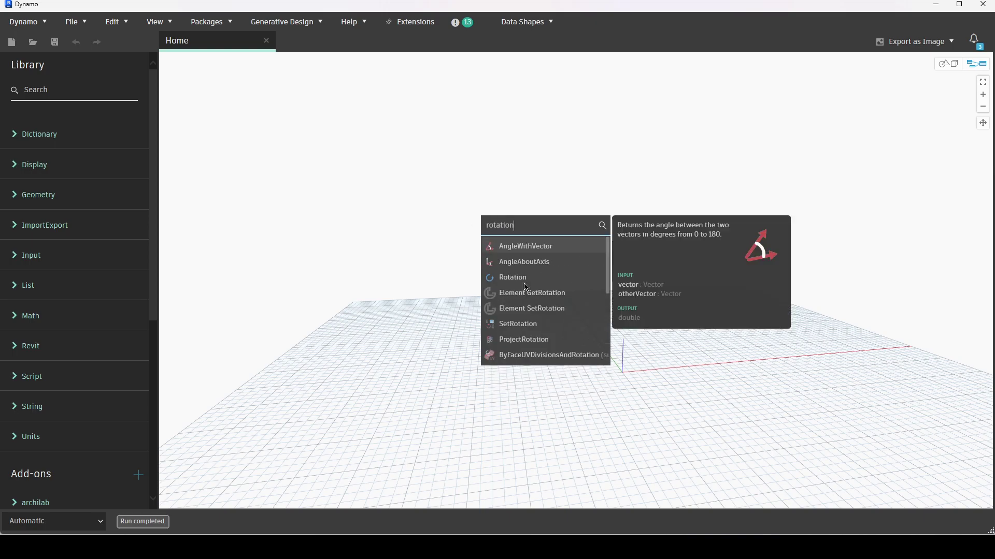
{"action": "left_click", "coordinate": [526, 329]}
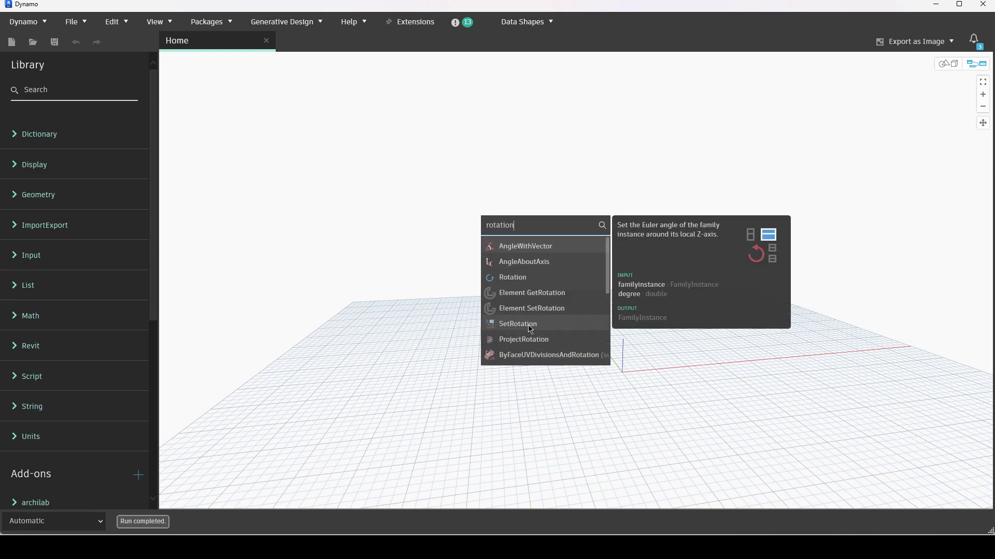
{"action": "left_click", "coordinate": [530, 328]}
{"action": "left_click_drag", "start_coordinate": [600, 341], "coordinate": [553, 247]}
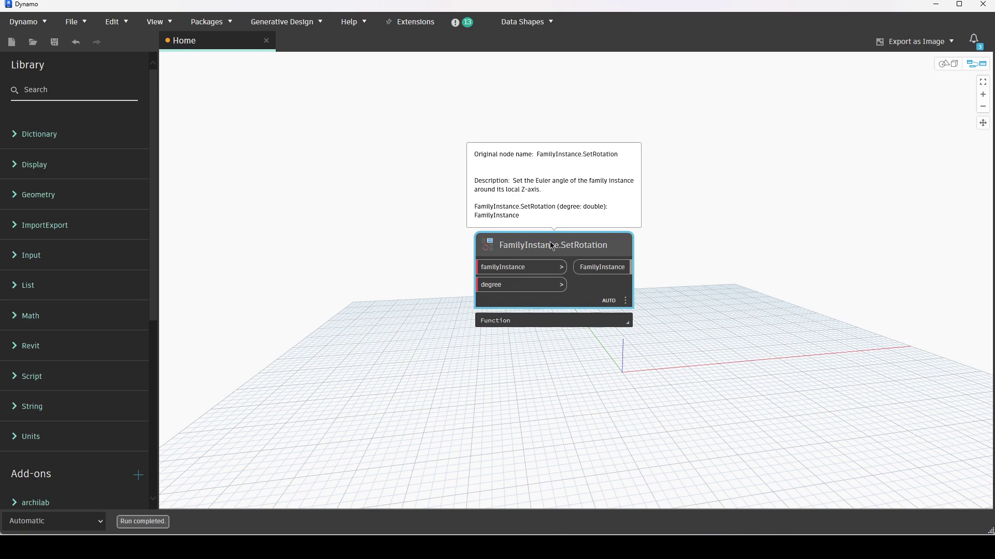
- Switch back to Revit and examine the top-row columns up close in the Level 0 plan
{"action": "left_click", "coordinate": [936, 6]}
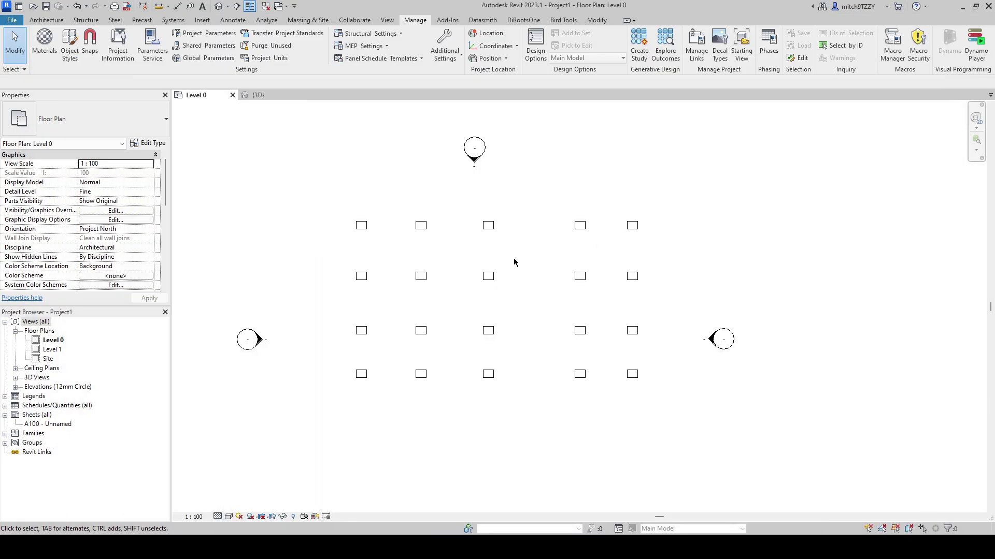
{"action": "scroll", "coordinate": [488, 228], "scroll_direction": "up", "scroll_amount": 3}
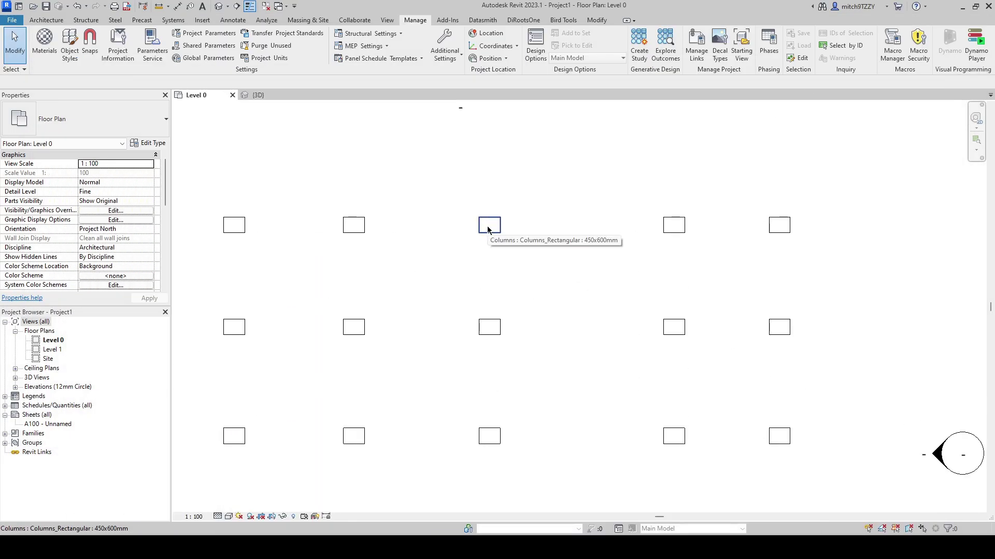
{"action": "scroll", "coordinate": [488, 228], "scroll_direction": "up", "scroll_amount": 1}
{"action": "key", "text": "c"}
{"action": "key", "text": "l"}
{"action": "key", "text": "Escape"}
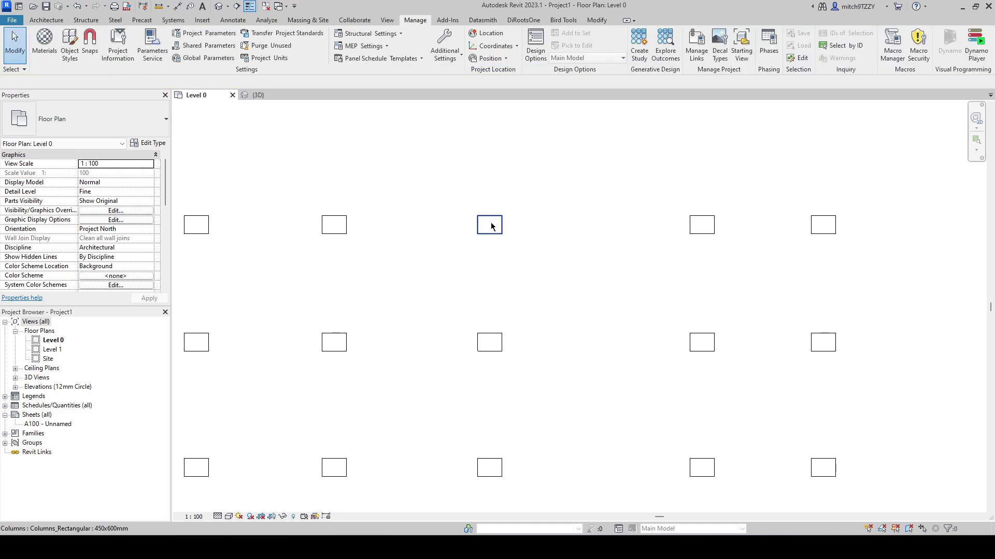
- Preview an architectural column placement up close to check where its insertion point sits, without placing a column
{"action": "left_click", "coordinate": [490, 225]}
{"action": "left_click", "coordinate": [46, 20]}
{"action": "left_click", "coordinate": [162, 52]}
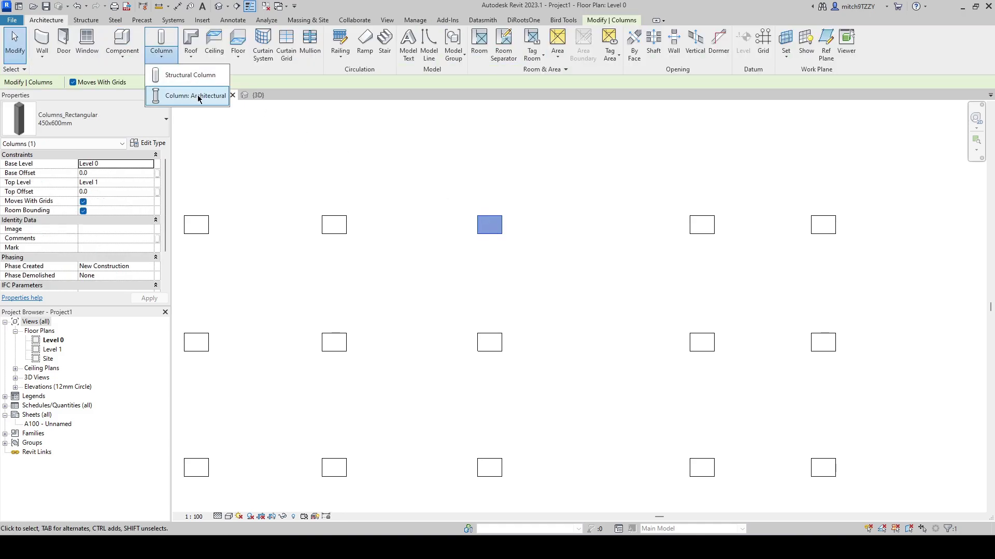
{"action": "left_click", "coordinate": [196, 96]}
{"action": "scroll", "coordinate": [596, 224], "scroll_direction": "up", "scroll_amount": 5}
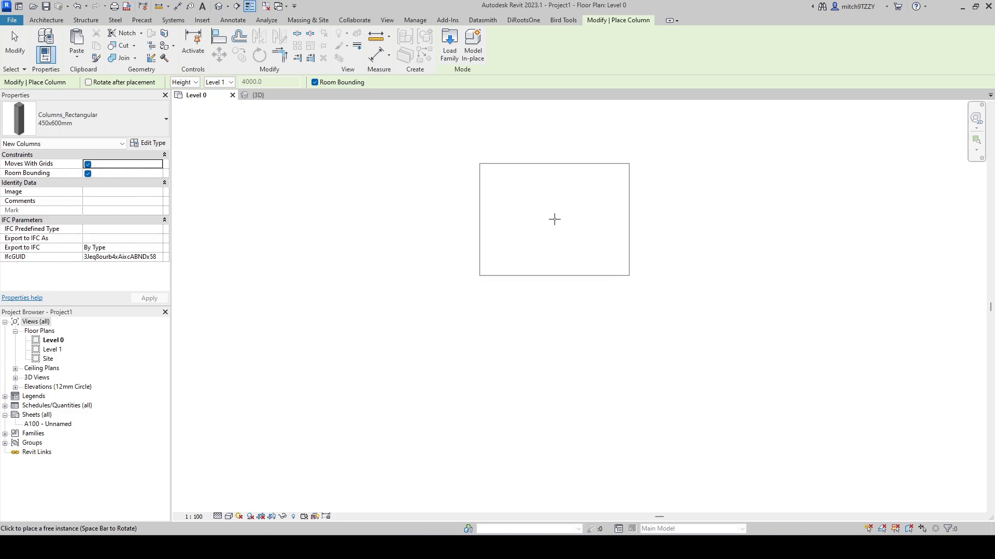
{"action": "key", "text": "Escape"}
{"action": "key", "text": "Escape"}
{"action": "scroll", "coordinate": [557, 220], "scroll_direction": "down", "scroll_amount": 3}
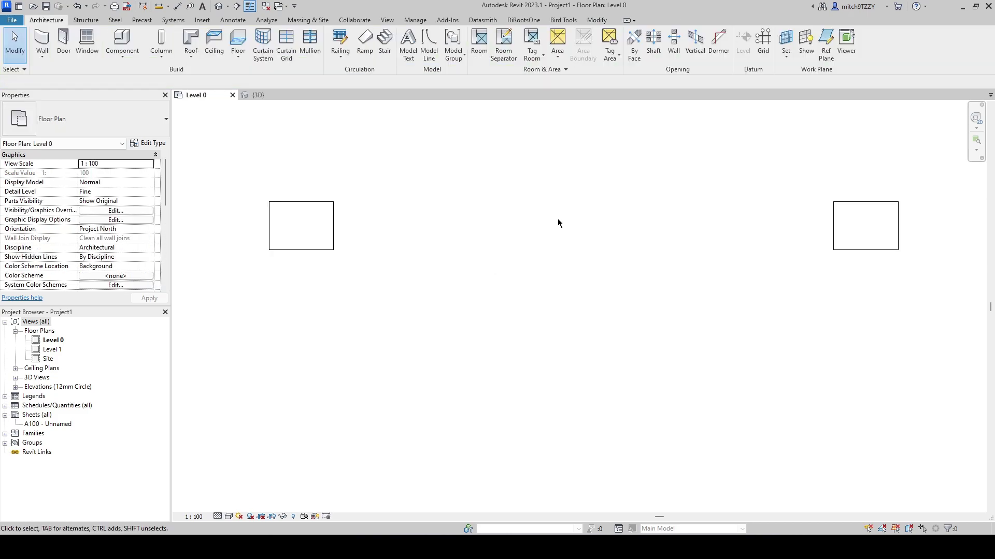
- Place a 1525x762mm Furniture_Desk component above the columns to check its corner insertion point, and delete it
{"action": "key", "text": "c"}
{"action": "key", "text": "m"}
{"action": "middle_click_drag", "start_coordinate": [583, 202], "coordinate": [479, 251]}
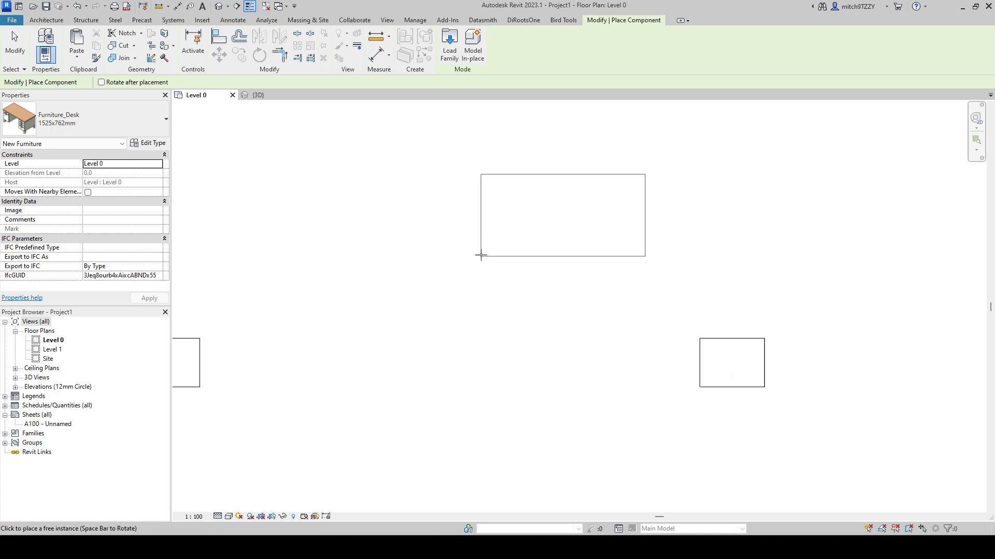
{"action": "scroll", "coordinate": [480, 239], "scroll_direction": "up", "scroll_amount": 3}
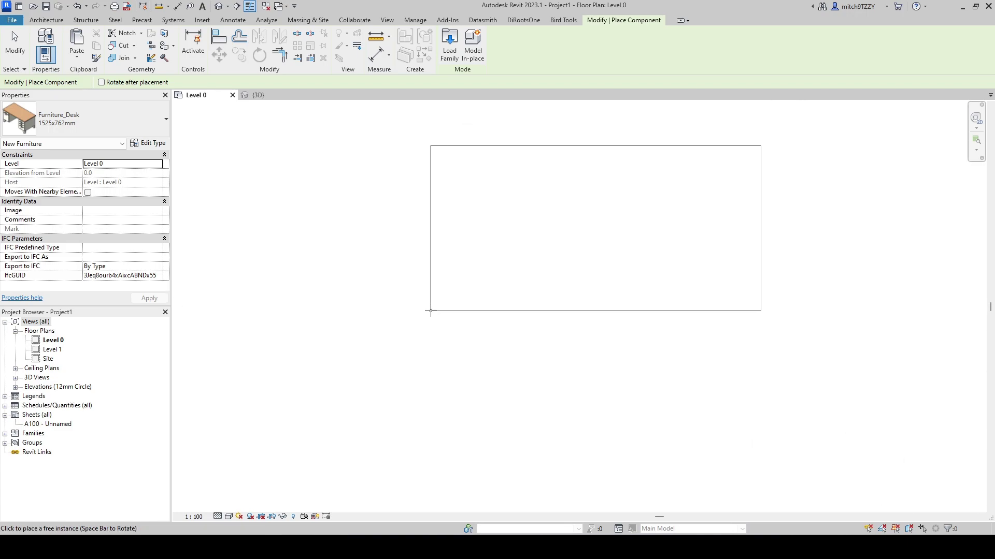
{"action": "left_click", "coordinate": [431, 311]}
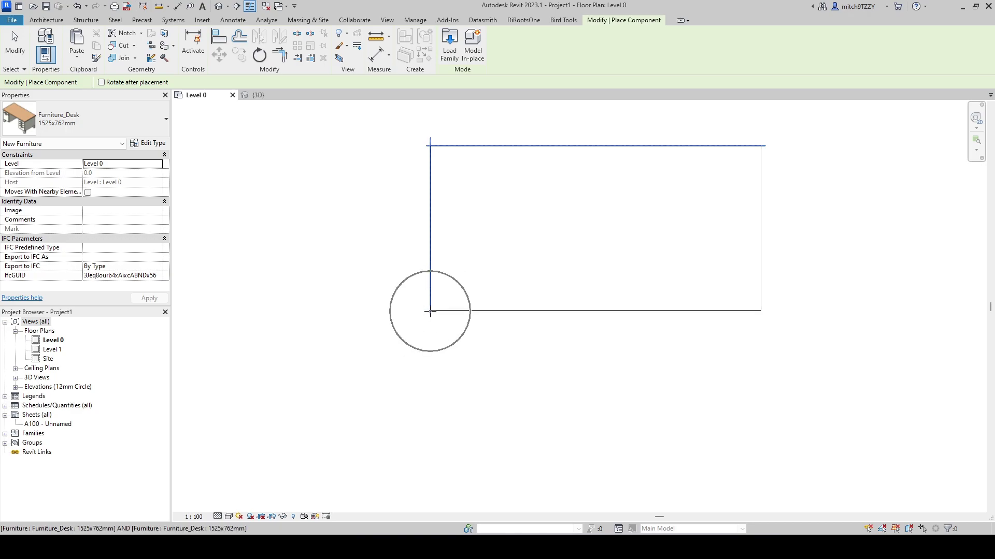
{"action": "key", "text": "Escape"}
{"action": "key", "text": "Escape"}
{"action": "left_click", "coordinate": [431, 301]}
{"action": "scroll", "coordinate": [431, 299], "scroll_direction": "down", "scroll_amount": 3}
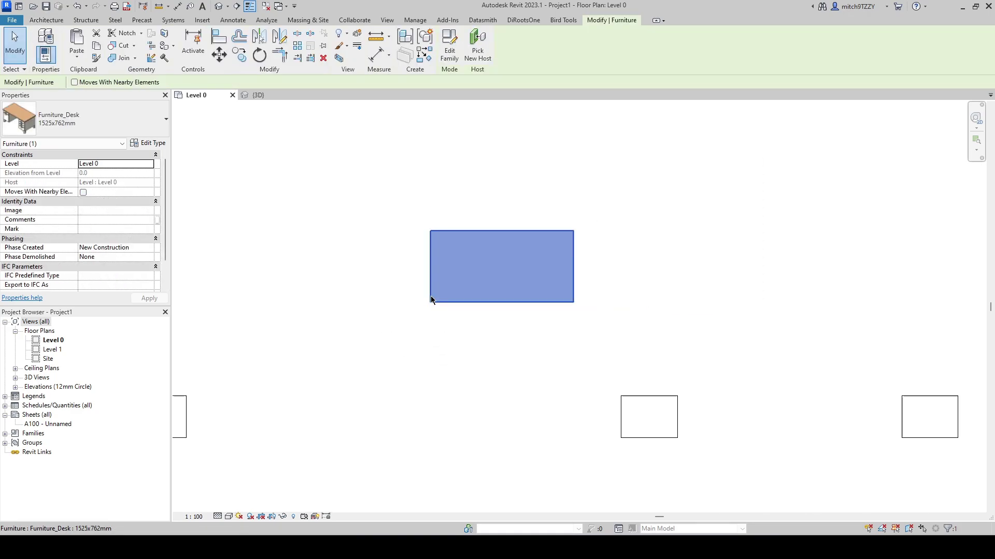
{"action": "key", "text": "Delete"}
{"action": "scroll", "coordinate": [425, 317], "scroll_direction": "down", "scroll_amount": 4}
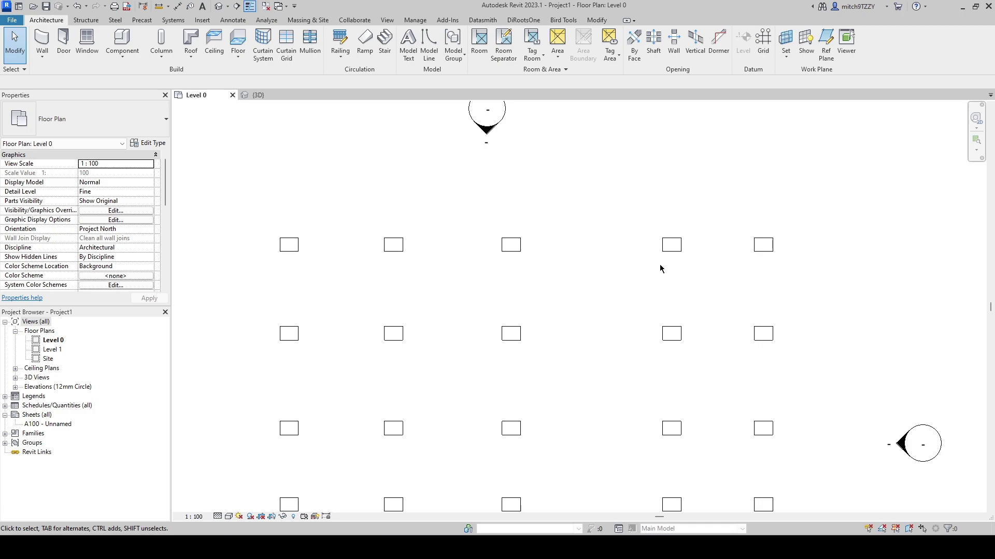
{"action": "scroll", "coordinate": [630, 244], "scroll_direction": "down", "scroll_amount": 2}
{"action": "scroll", "coordinate": [601, 303], "scroll_direction": "up", "scroll_amount": 1}
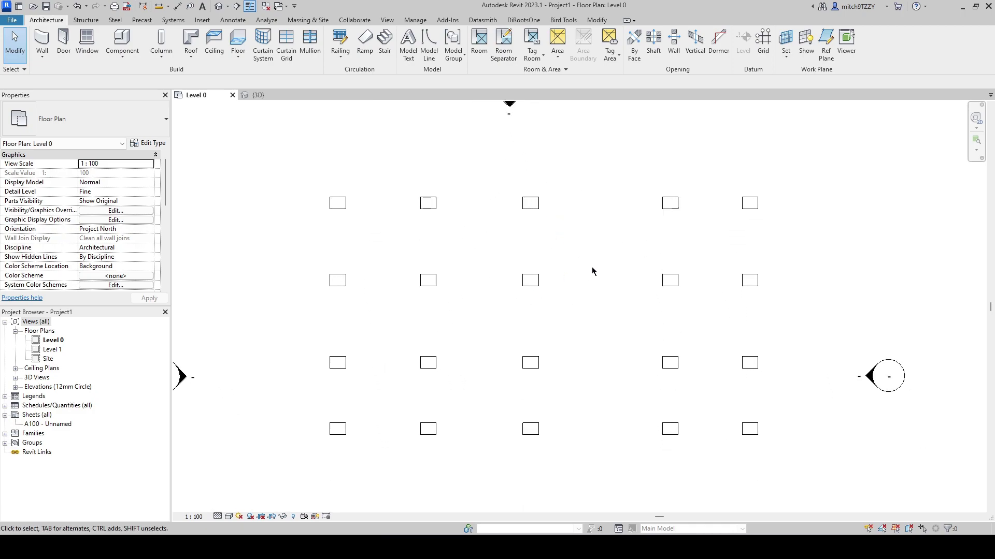
- Switch to Dynamo and place the Revit selection nodes All Elements of Category and Categories ahead of the FamilyInstance.SetRotation node
{"action": "left_click", "coordinate": [687, 512]}
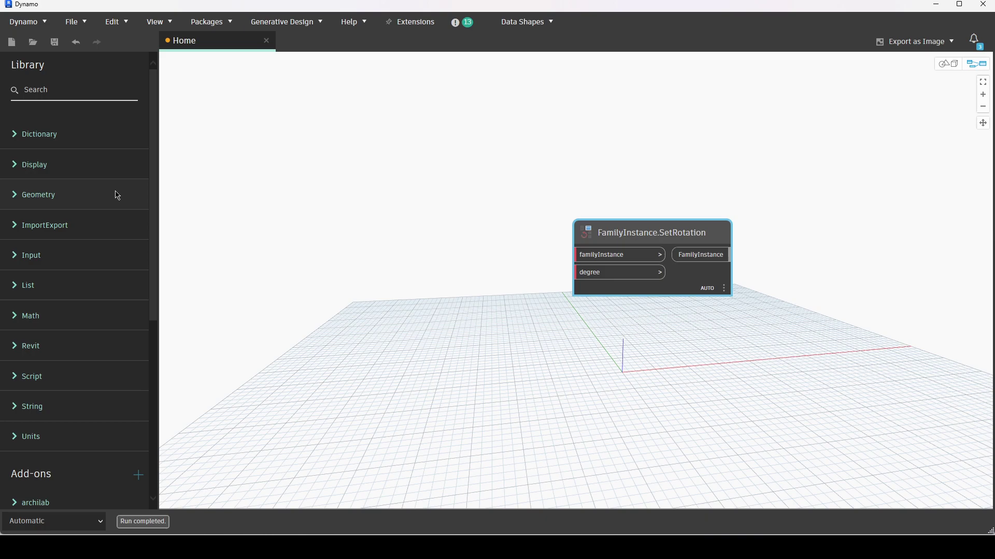
{"action": "left_click", "coordinate": [31, 346]}
{"action": "scroll", "coordinate": [99, 330], "scroll_direction": "down", "scroll_amount": 4}
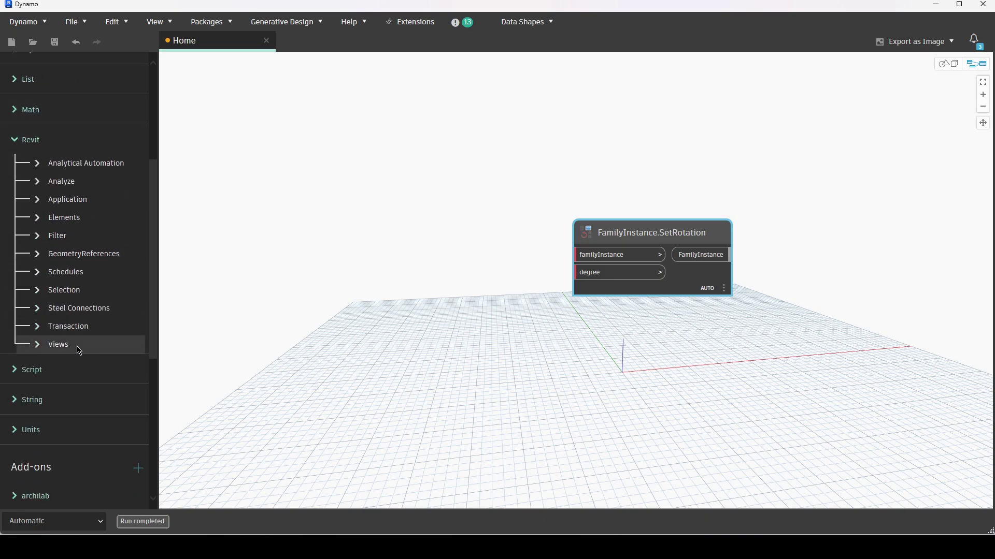
{"action": "left_click", "coordinate": [41, 293]}
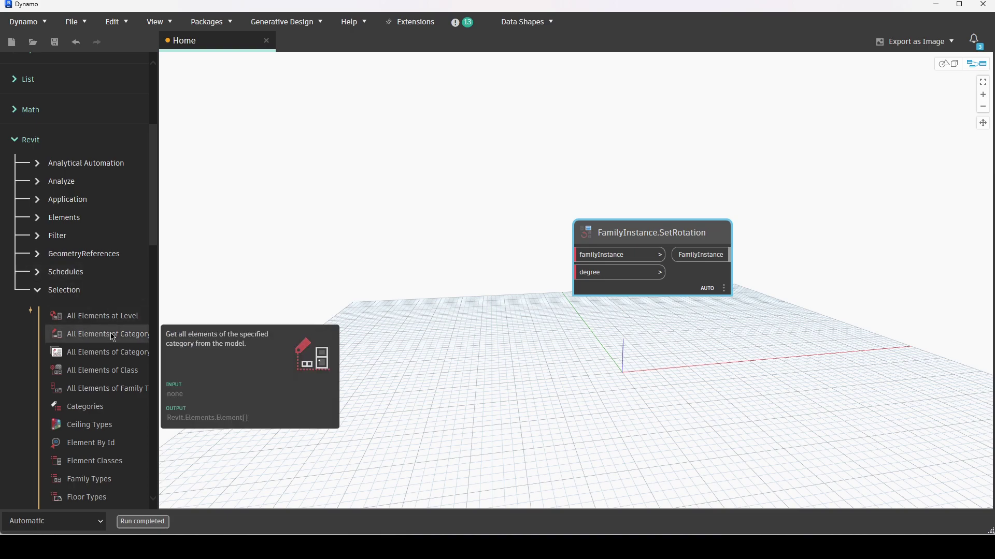
{"action": "left_click", "coordinate": [78, 335]}
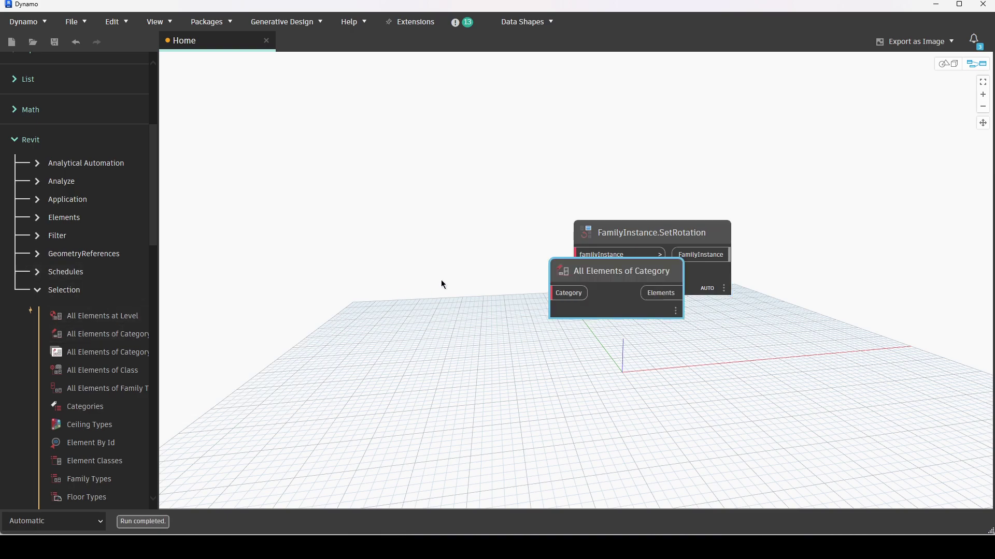
{"action": "left_click", "coordinate": [93, 412]}
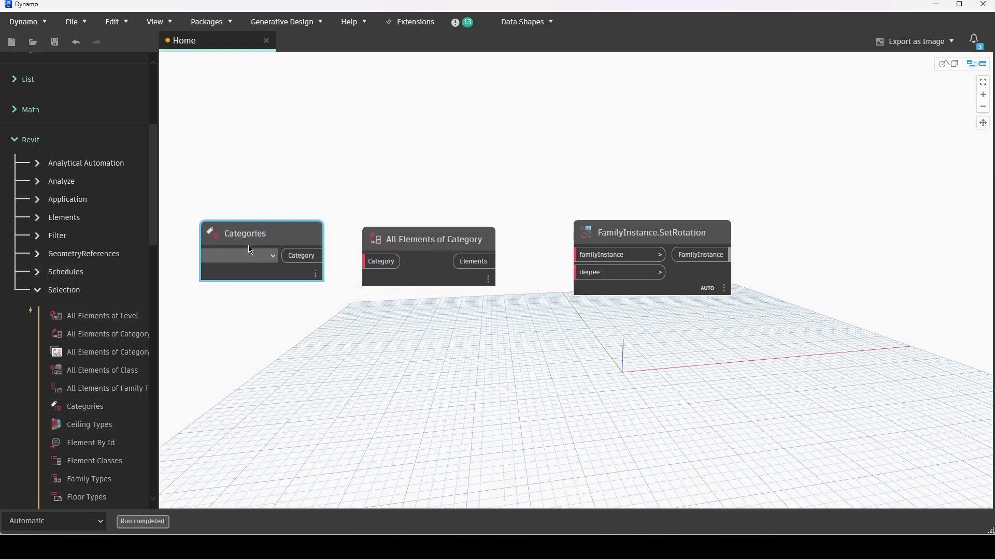
- Set the Categories node to Columns
{"action": "left_click", "coordinate": [273, 256]}
{"action": "scroll", "coordinate": [285, 354], "scroll_direction": "down", "scroll_amount": 15}
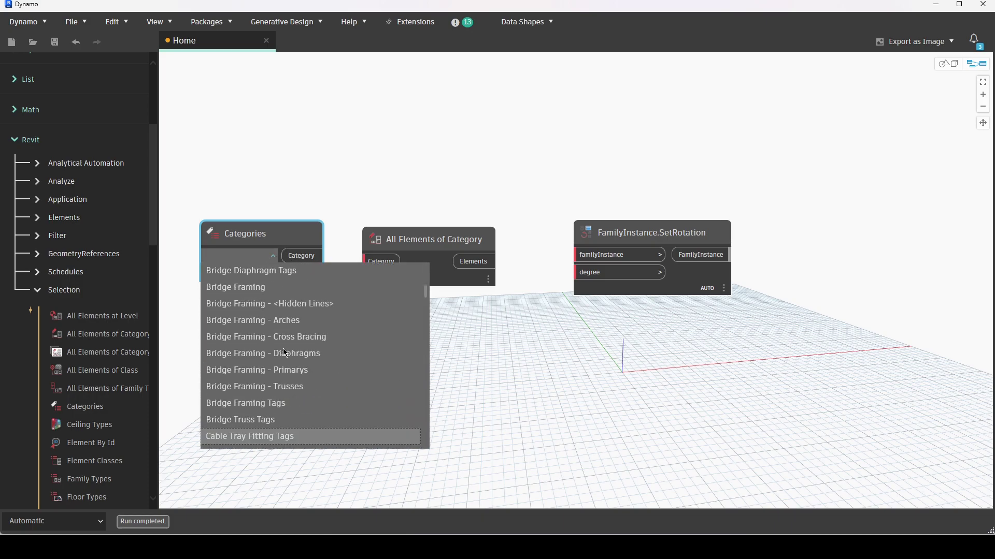
{"action": "scroll", "coordinate": [294, 352], "scroll_direction": "down", "scroll_amount": 2}
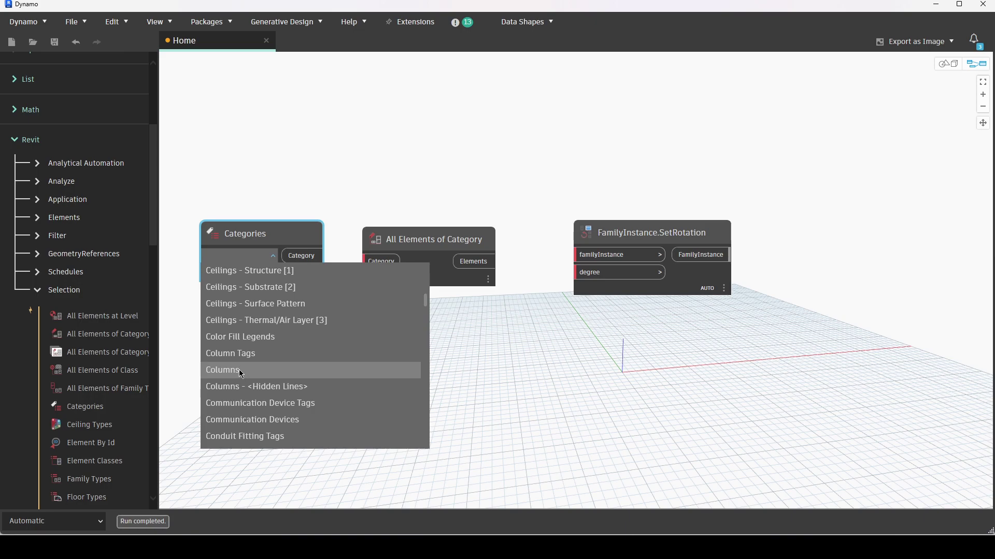
{"action": "left_click", "coordinate": [238, 371]}
- Examine the structural column categories in the Categories node, compare them with Revit's structural and architectural column tools, and return to Dynamo
{"action": "left_click", "coordinate": [271, 256]}
{"action": "scroll", "coordinate": [353, 355], "scroll_direction": "down", "scroll_amount": 20}
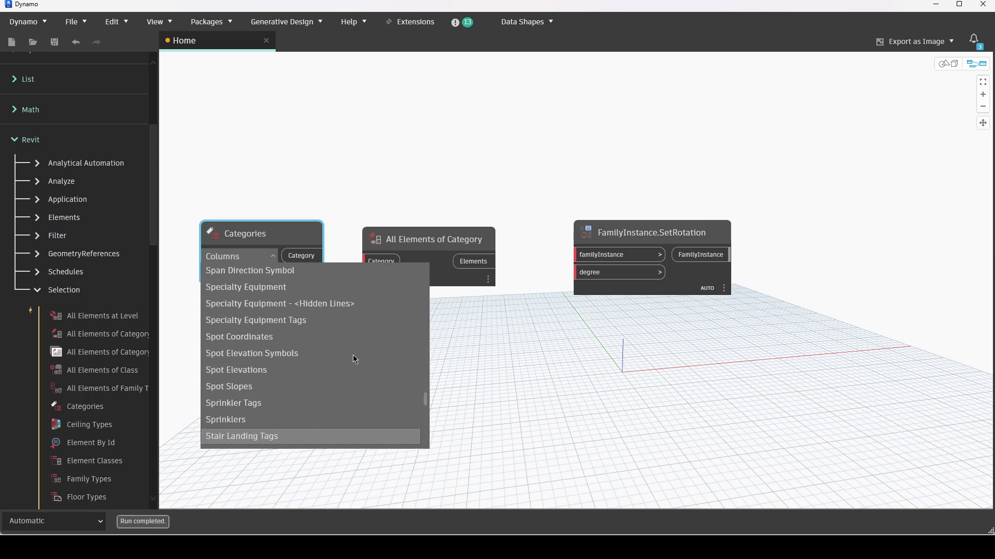
{"action": "scroll", "coordinate": [290, 369], "scroll_direction": "down", "scroll_amount": 3}
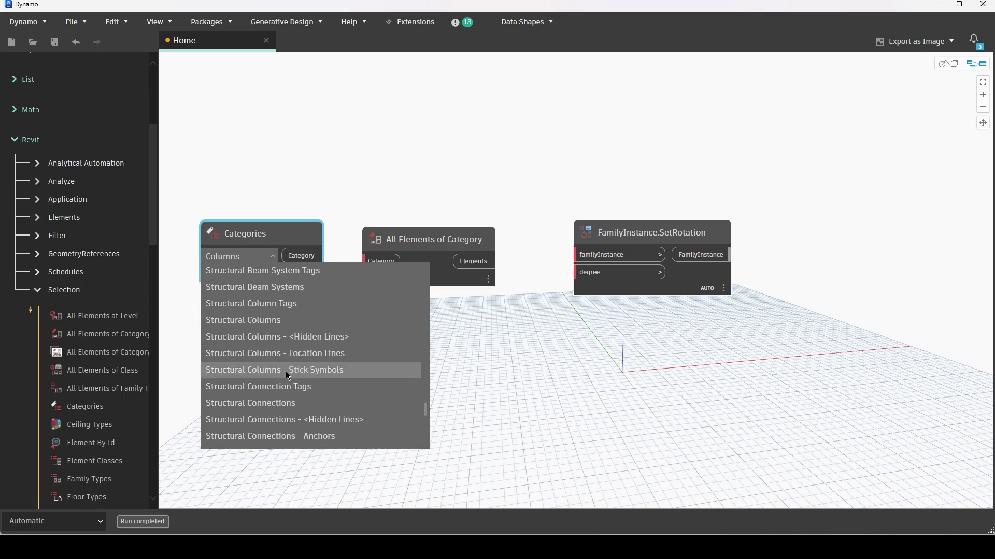
{"action": "scroll", "coordinate": [259, 406], "scroll_direction": "down", "scroll_amount": 2}
{"action": "scroll", "coordinate": [262, 406], "scroll_direction": "up", "scroll_amount": 2}
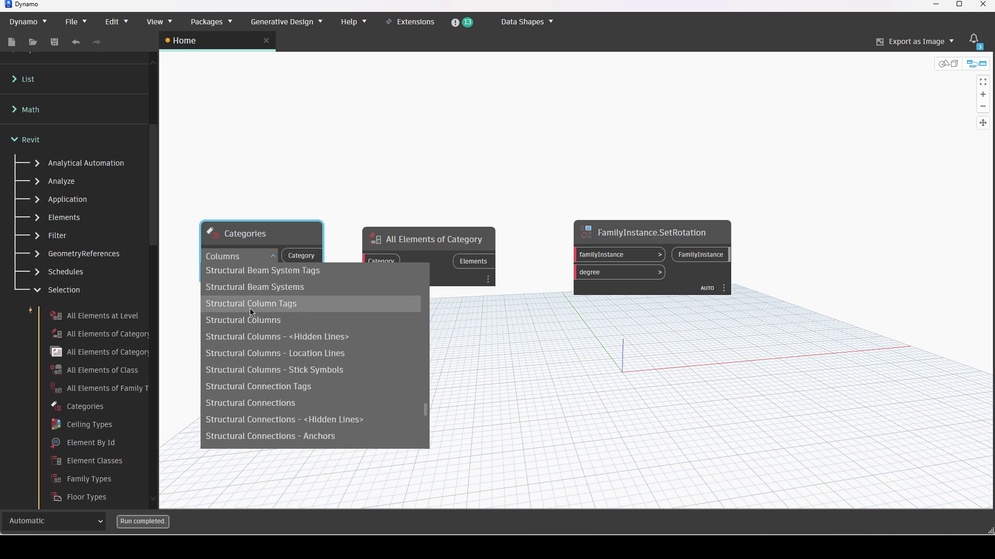
{"action": "left_click", "coordinate": [274, 256]}
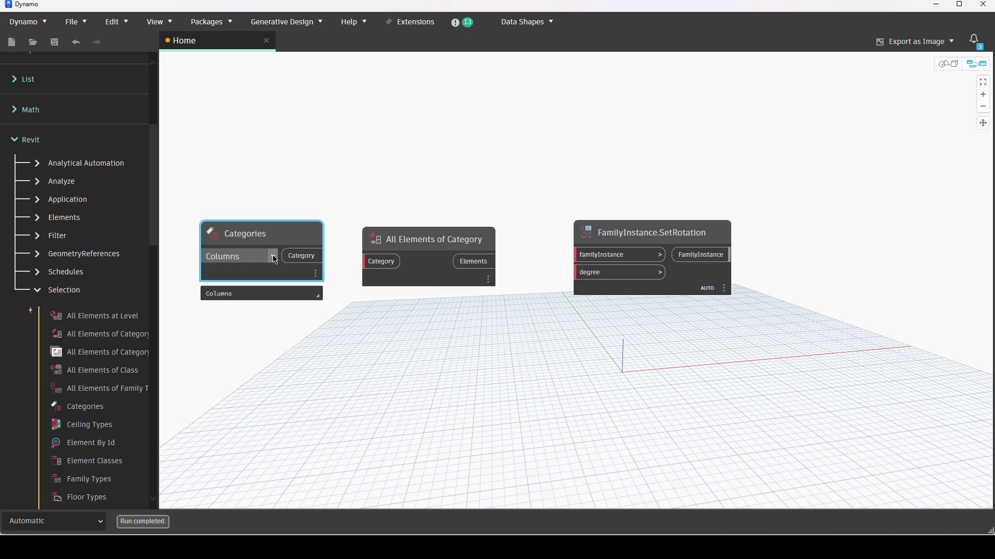
{"action": "mouse_move", "coordinate": [633, 544]}
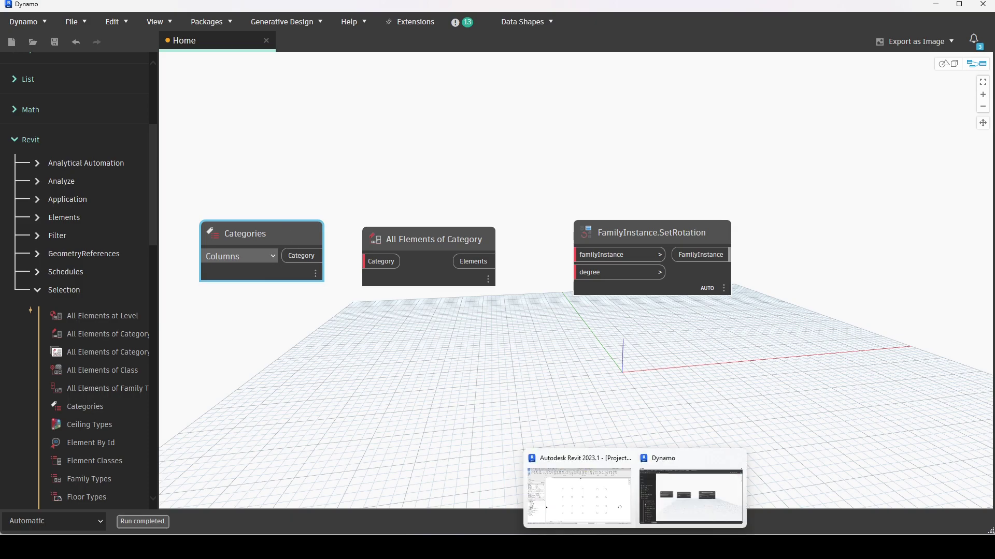
{"action": "left_click", "coordinate": [631, 516]}
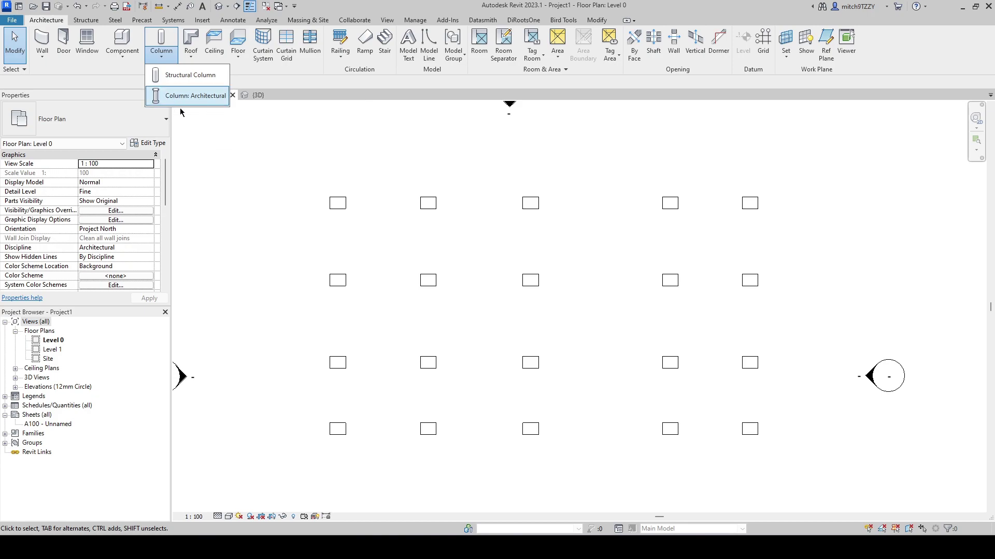
{"action": "mouse_move", "coordinate": [635, 548]}
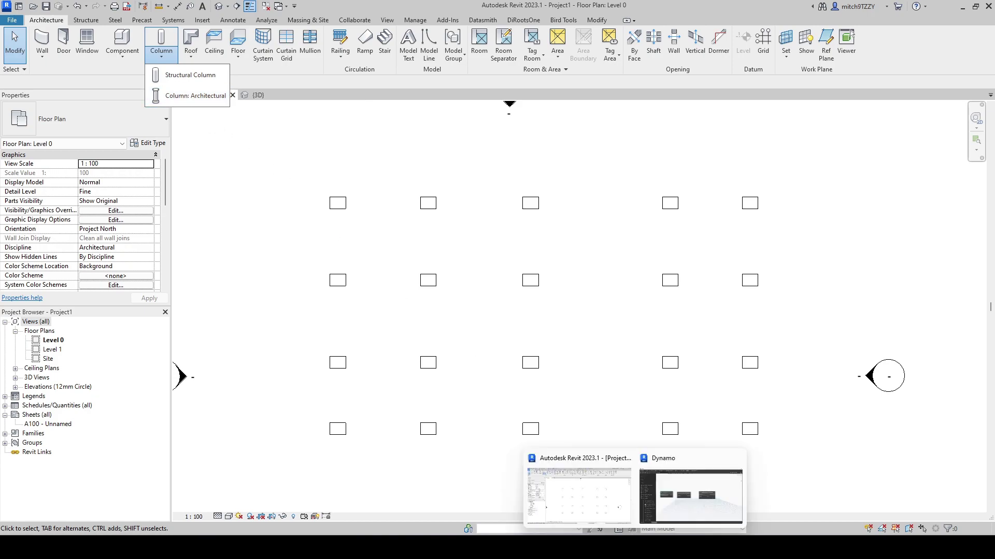
{"action": "left_click", "coordinate": [691, 494]}
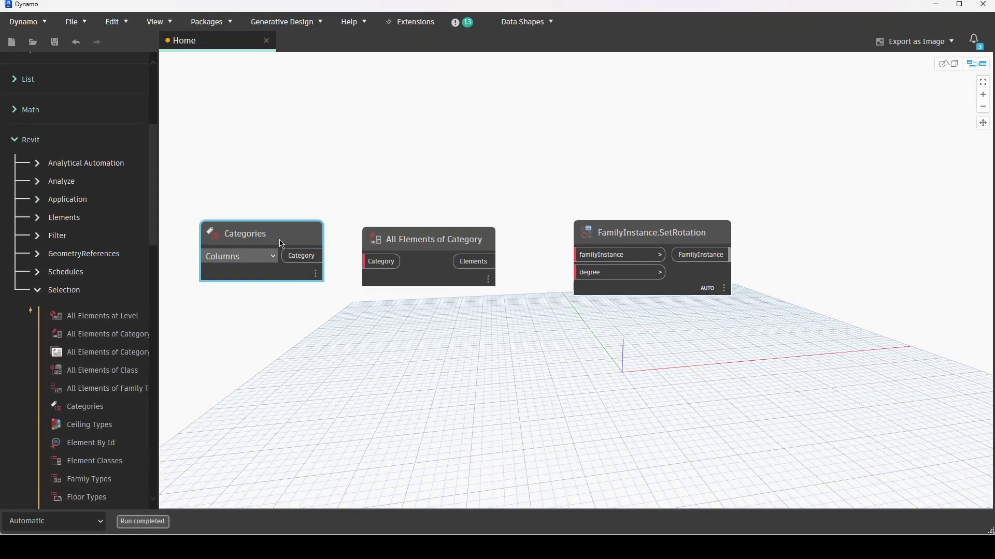
- Connect Categories to All Elements of Category and its Elements output to SetRotation's familyInstance input, moving the two source nodes higher
{"action": "middle_click_drag", "start_coordinate": [362, 189], "coordinate": [411, 182]}
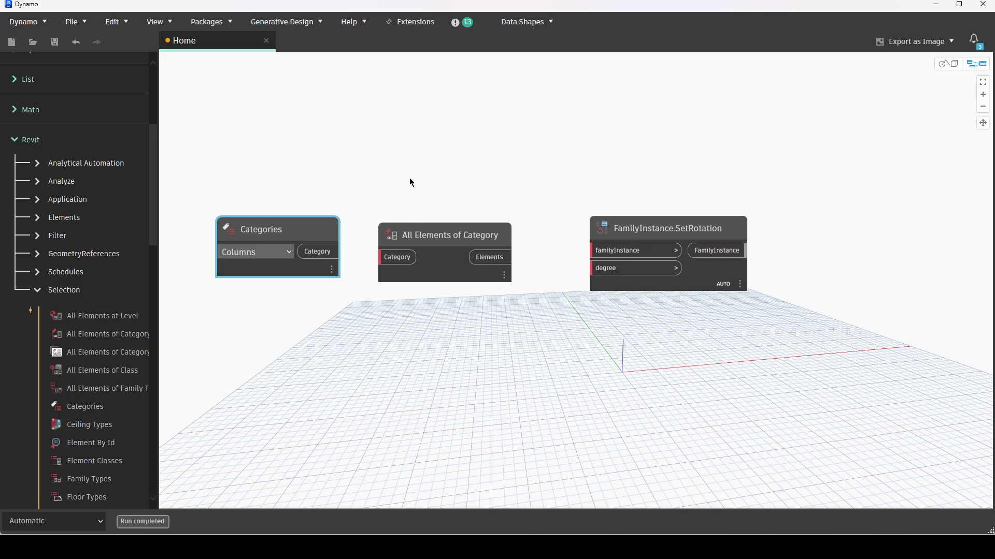
{"action": "left_click", "coordinate": [336, 252]}
{"action": "left_click", "coordinate": [383, 258]}
{"action": "left_click", "coordinate": [491, 257]}
{"action": "left_click", "coordinate": [593, 251]}
{"action": "left_click_drag", "start_coordinate": [424, 234], "coordinate": [432, 163]}
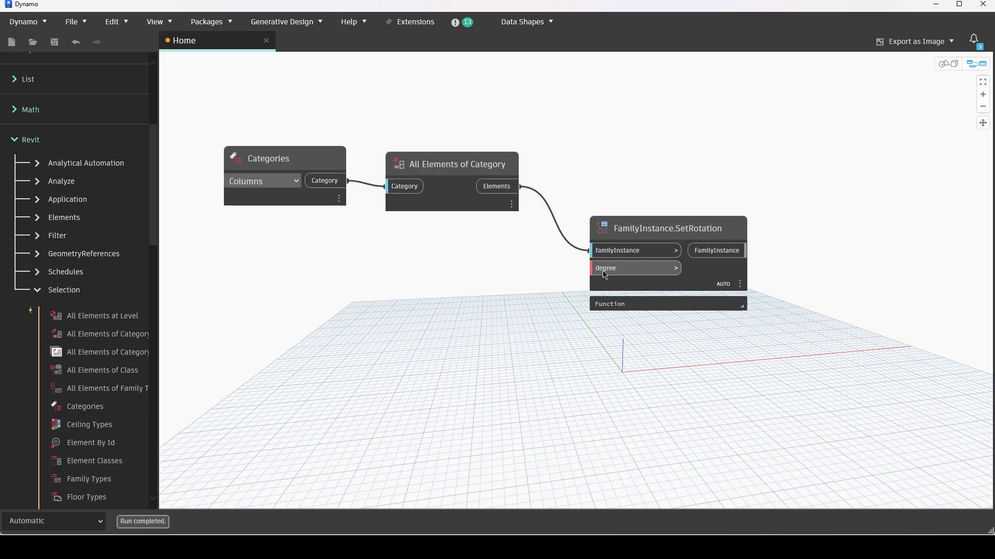
- Add a Code Block containing 20; below the All Elements of Category node
{"action": "double_click", "coordinate": [398, 282]}
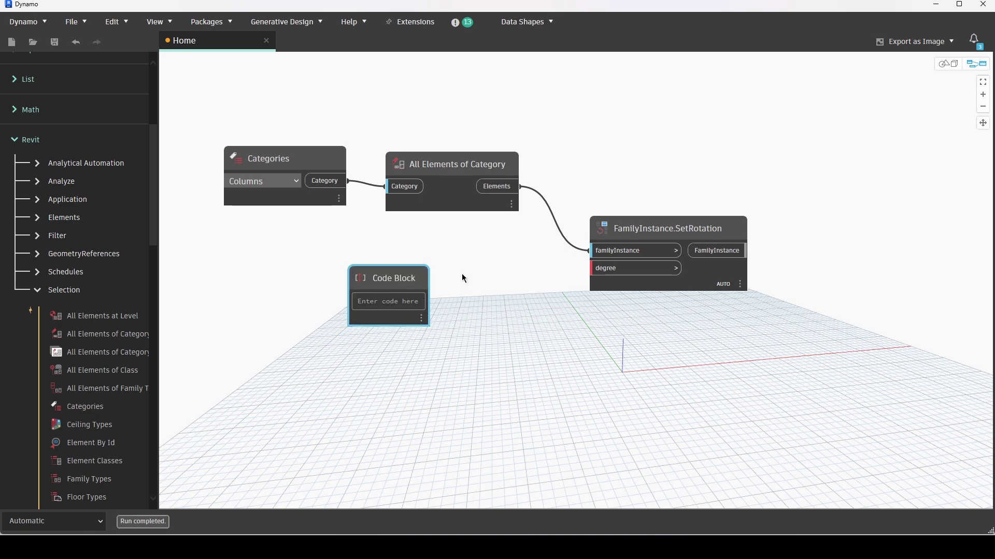
{"action": "type", "text": "20;"}
{"action": "left_click", "coordinate": [495, 332]}
{"action": "left_click_drag", "start_coordinate": [418, 276], "coordinate": [493, 262]}
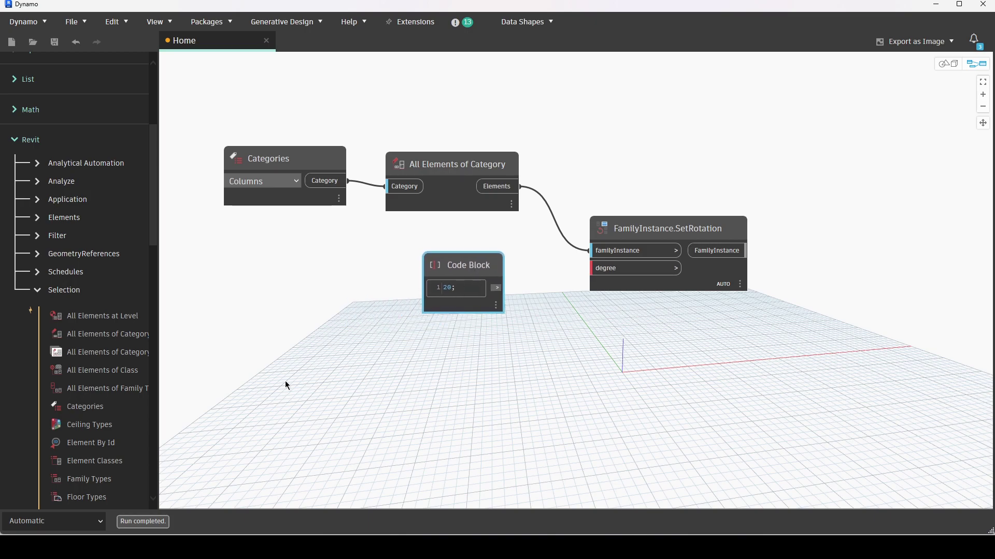
- Set the graph's run mode to Manual and connect the Code Block to SetRotation's degree input, moving the block closer to it
{"action": "left_click", "coordinate": [103, 523]}
{"action": "left_click", "coordinate": [40, 472]}
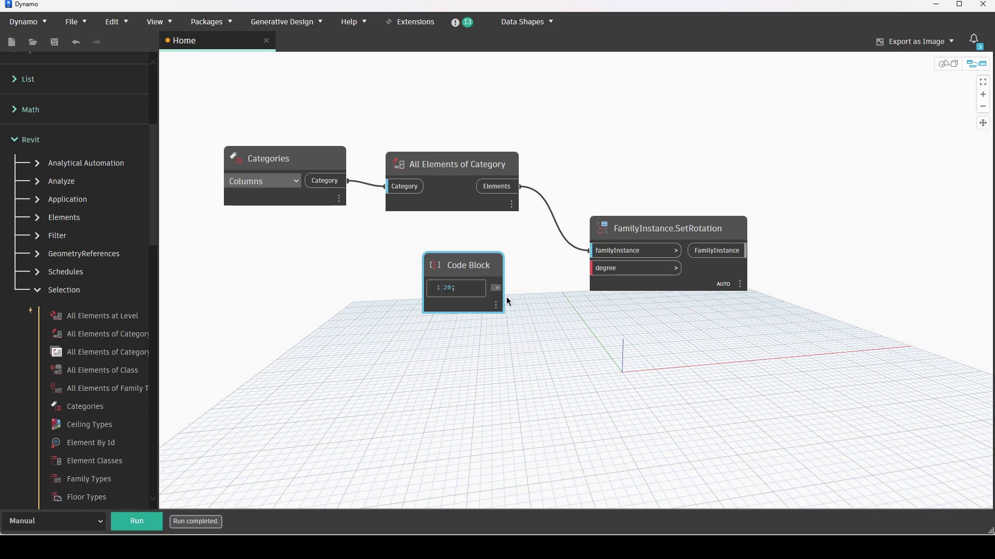
{"action": "left_click_drag", "start_coordinate": [496, 288], "coordinate": [592, 269]}
{"action": "left_click_drag", "start_coordinate": [474, 271], "coordinate": [518, 277]}
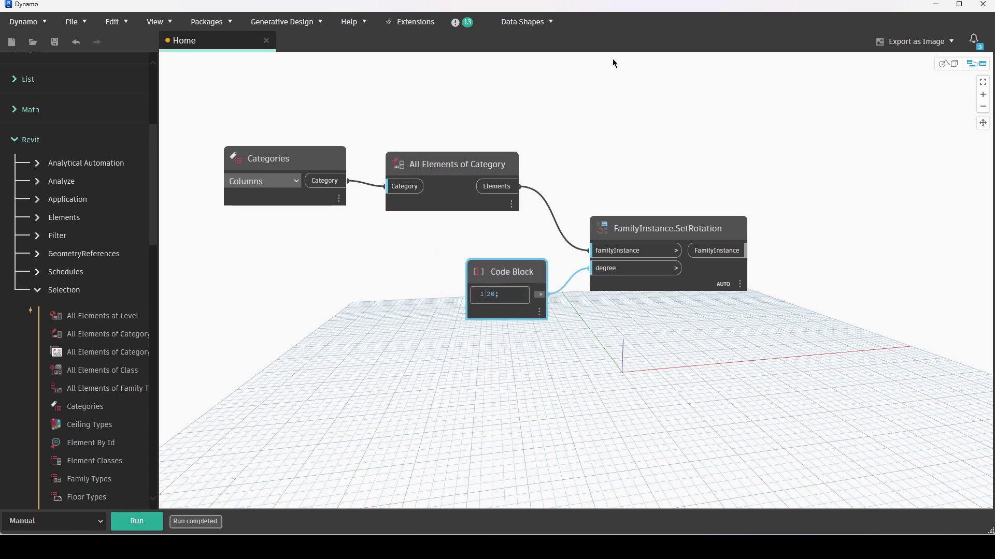
- Shrink the Dynamo window and place it beside the columns in the Revit Level 0 plan so both are visible
{"action": "key", "text": "super+Down"}
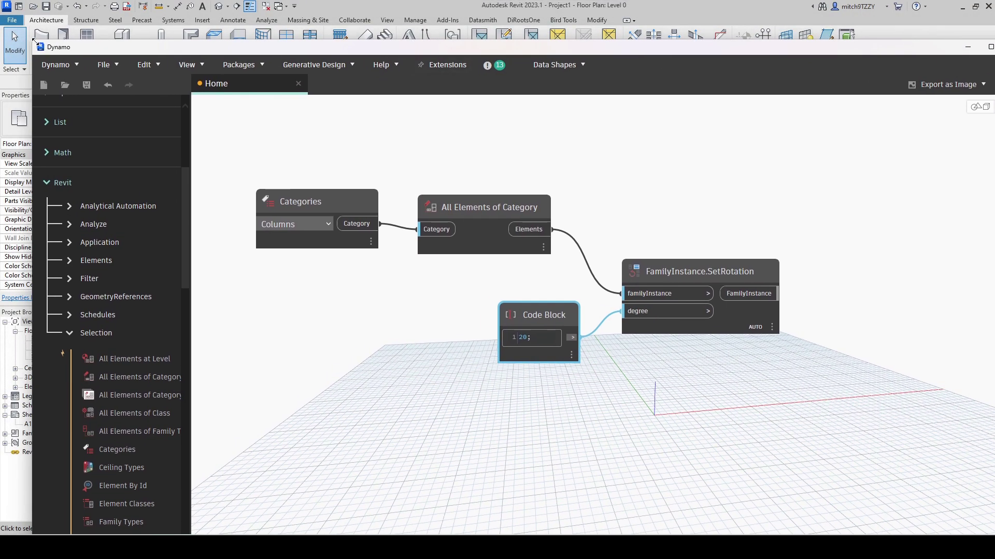
{"action": "left_click_drag", "start_coordinate": [36, 47], "coordinate": [625, 278]}
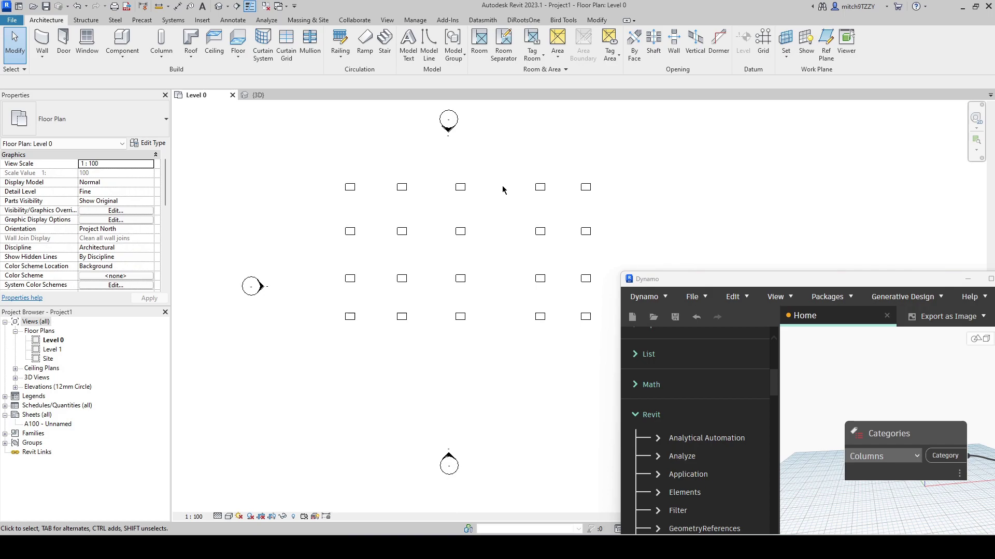
{"action": "middle_click_drag", "start_coordinate": [502, 190], "coordinate": [433, 211]}
{"action": "left_click_drag", "start_coordinate": [821, 281], "coordinate": [771, 149]}
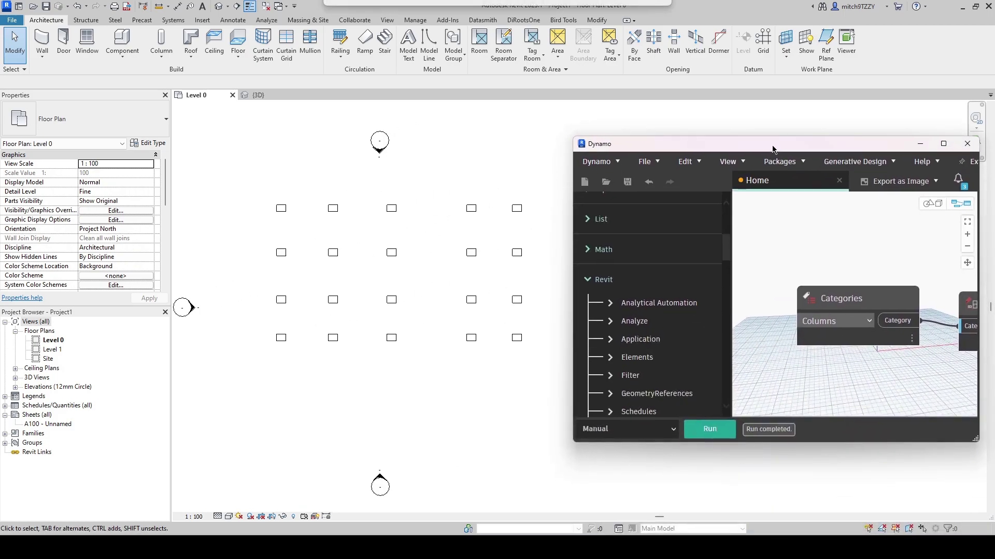
- Run the graph to set the rotation of all the columns to 20° about their own centres
{"action": "scroll", "coordinate": [881, 326], "scroll_direction": "down", "scroll_amount": 3}
{"action": "middle_click_drag", "start_coordinate": [933, 352], "coordinate": [822, 316]}
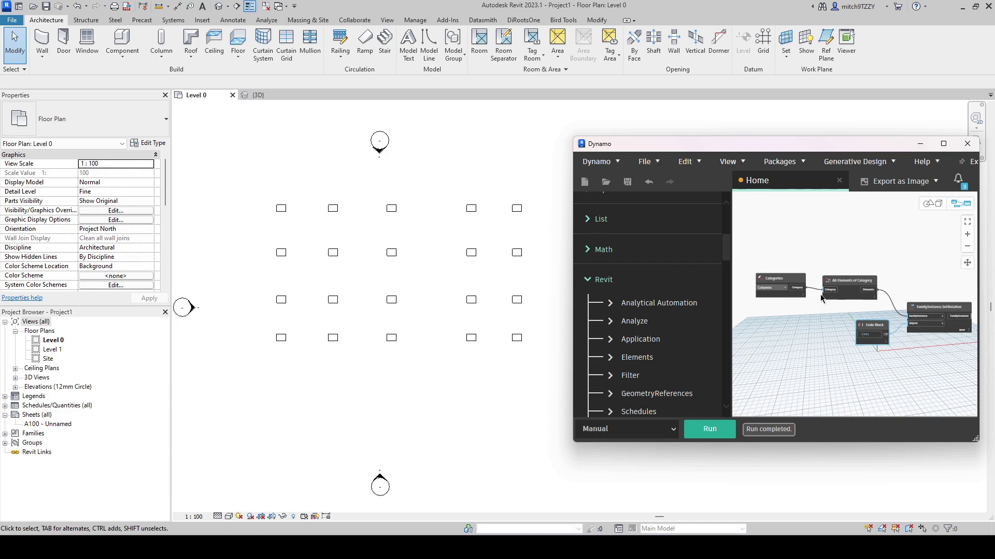
{"action": "left_click", "coordinate": [710, 433]}
{"action": "scroll", "coordinate": [317, 240], "scroll_direction": "up", "scroll_amount": 1}
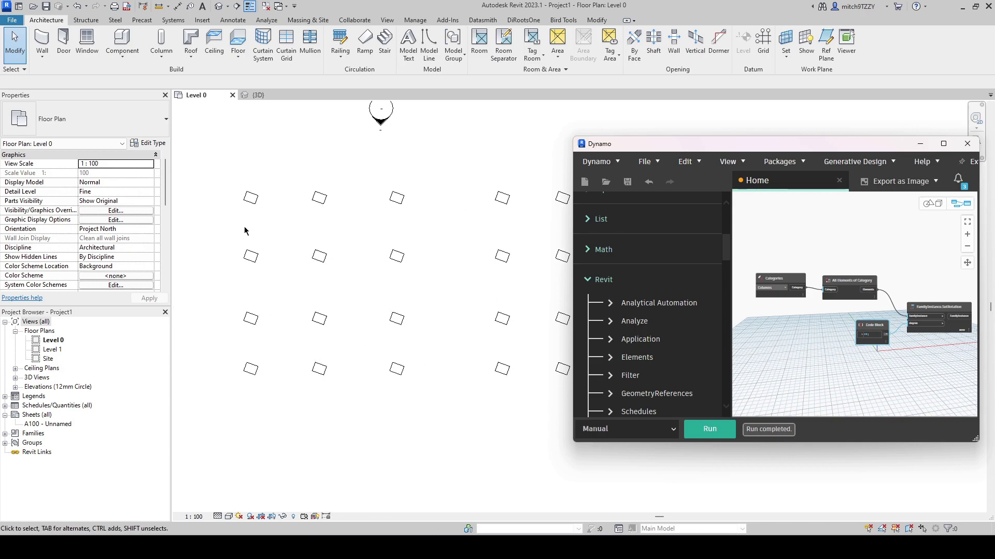
- Minimise the Dynamo window and examine the rotated columns from an orbited angle in Revit's 3D view
{"action": "left_click", "coordinate": [920, 143]}
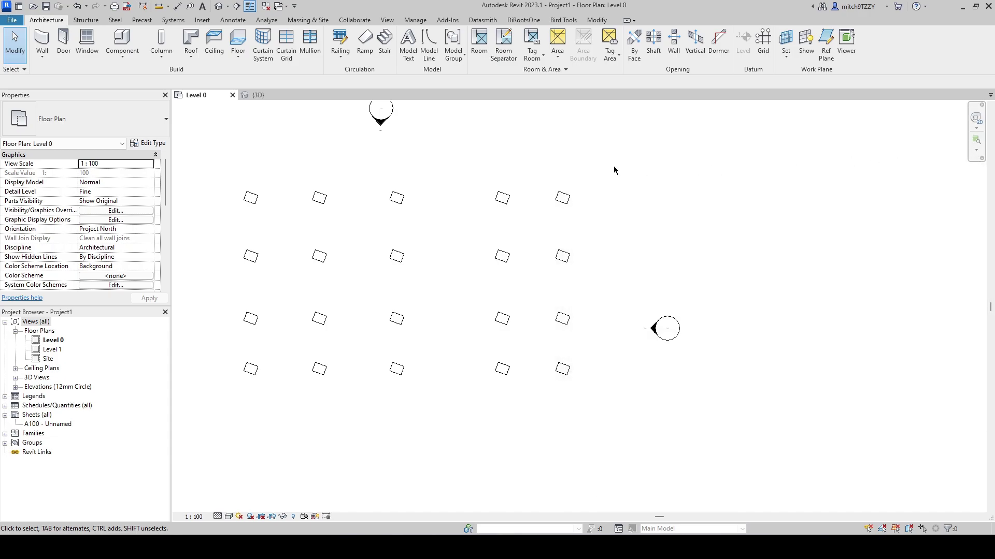
{"action": "scroll", "coordinate": [671, 158], "scroll_direction": "down", "scroll_amount": 1}
{"action": "left_click", "coordinate": [251, 95]}
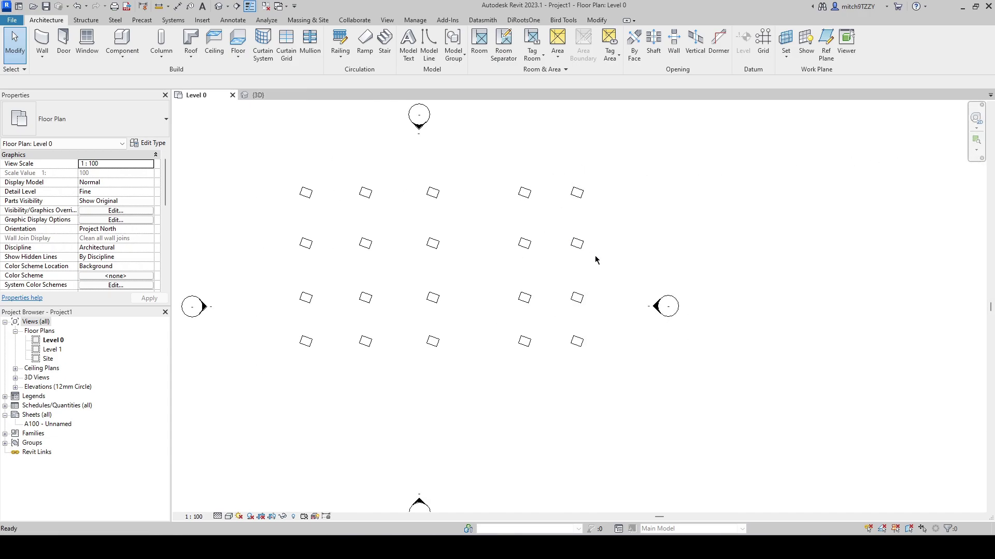
{"action": "middle_click_drag", "start_coordinate": [586, 293], "coordinate": [761, 360], "text": "shift"}
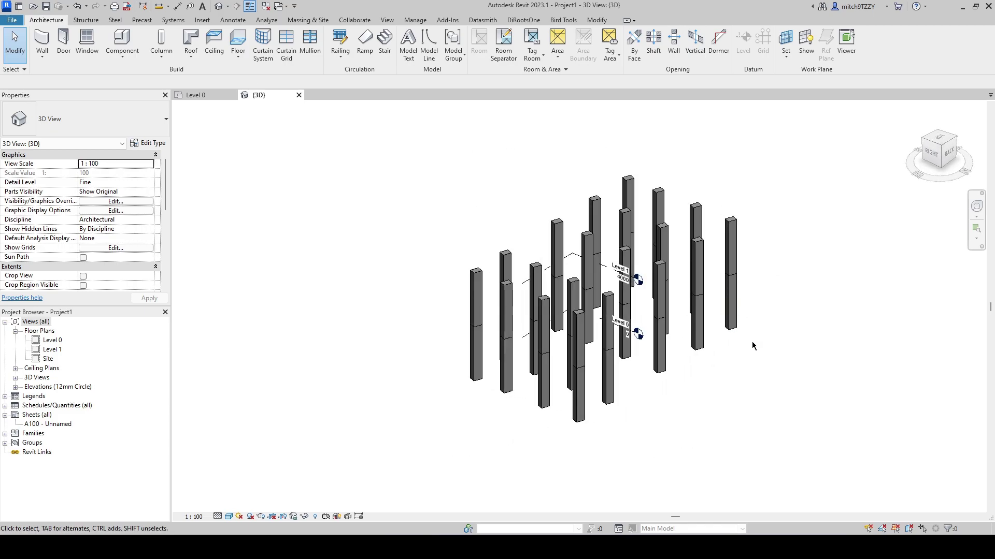
- Return to the Level 0 floor plan and inspect the rotation of each column in the grid
{"action": "left_click", "coordinate": [192, 95]}
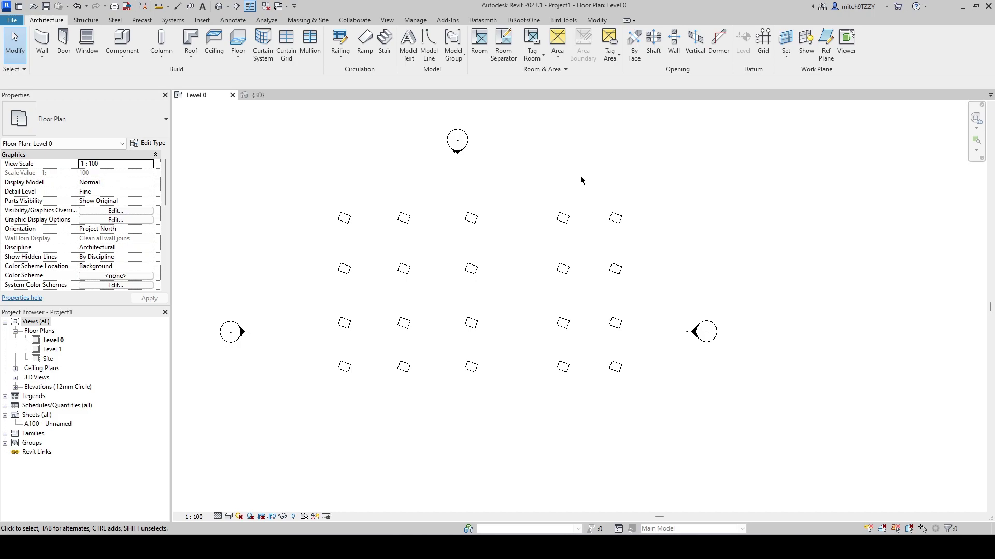
{"action": "scroll", "coordinate": [523, 205], "scroll_direction": "up", "scroll_amount": 1}
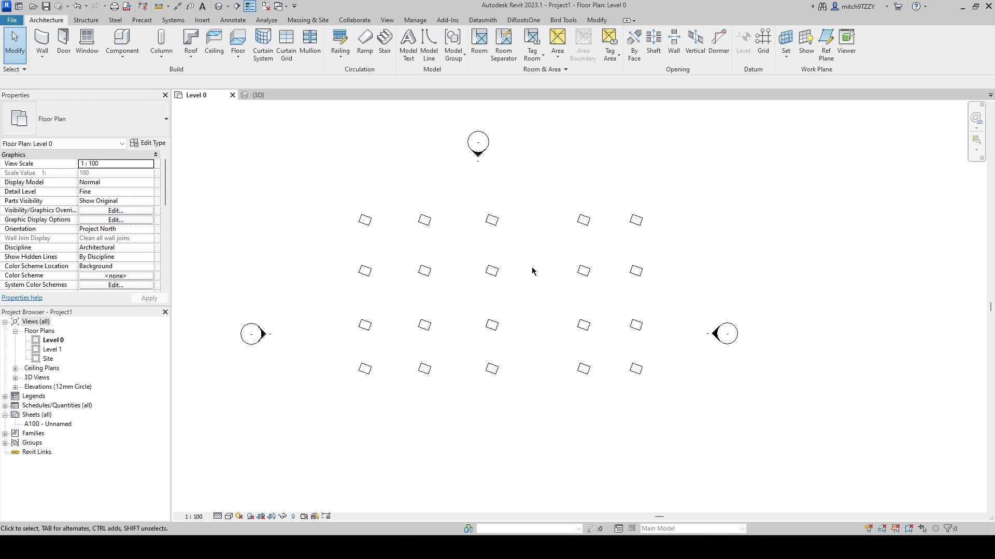
{"action": "scroll", "coordinate": [540, 250], "scroll_direction": "up", "scroll_amount": 1}
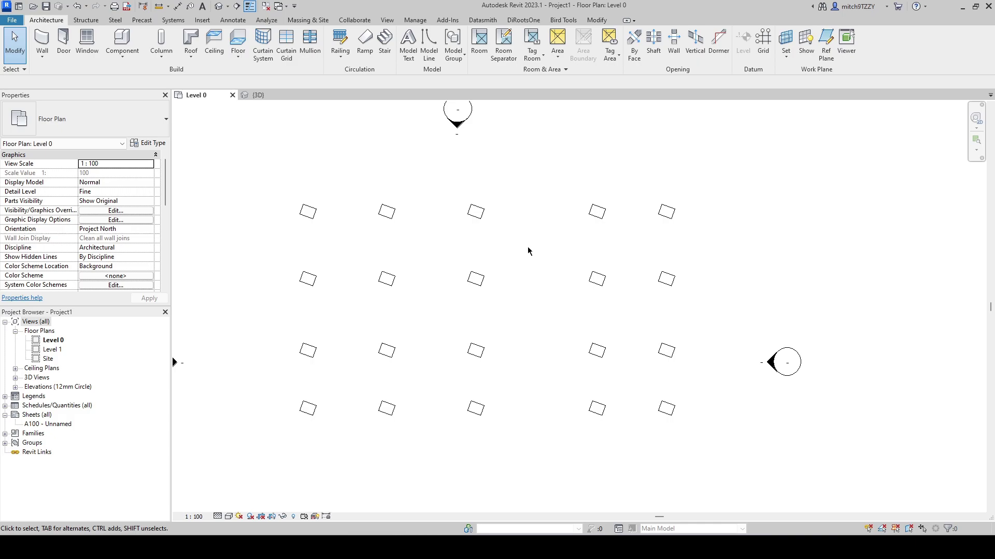
{"action": "scroll", "coordinate": [528, 251], "scroll_direction": "down", "scroll_amount": 2}
- Switch back to Dynamo and review the node graph from Categories to FamilyInstance.SetRotation, leaving the Code Block deselected
{"action": "left_click", "coordinate": [701, 495]}
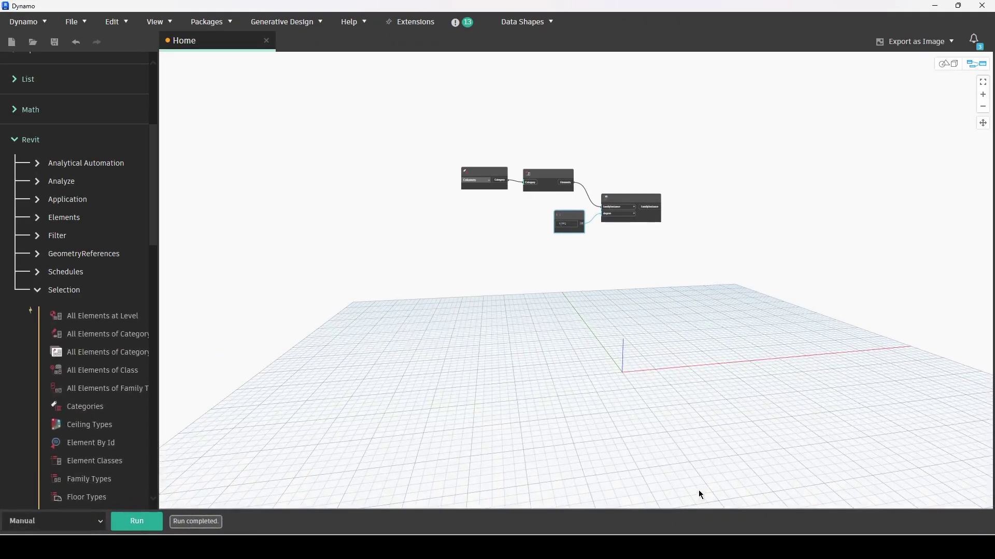
{"action": "scroll", "coordinate": [598, 159], "scroll_direction": "up", "scroll_amount": 5}
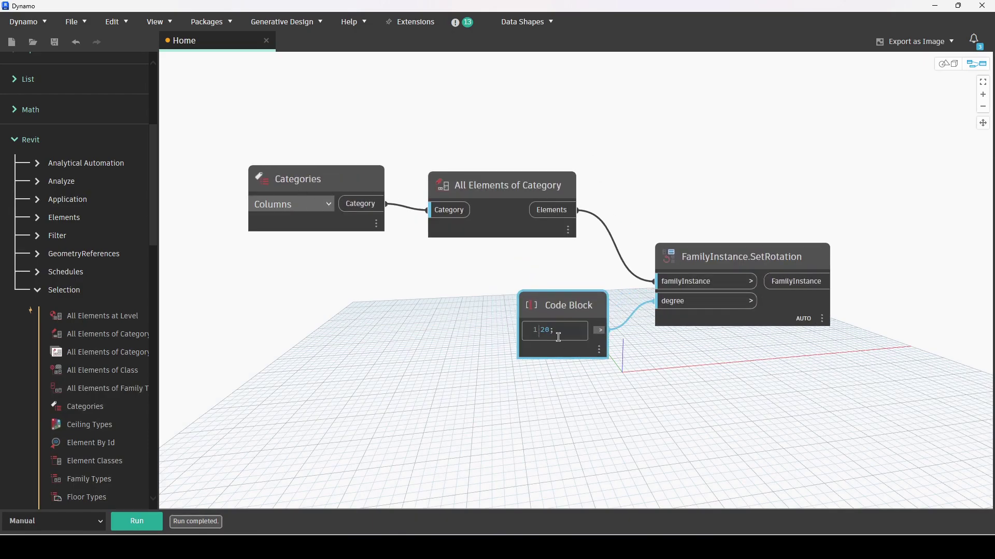
{"action": "mouse_move", "coordinate": [600, 324]}
{"action": "mouse_move", "coordinate": [320, 212]}
{"action": "left_click", "coordinate": [454, 311]}
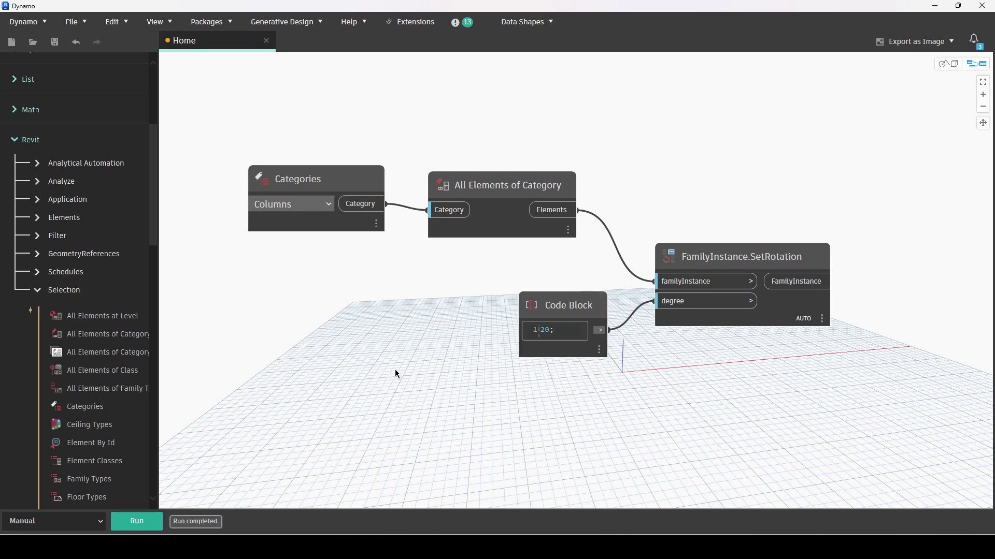